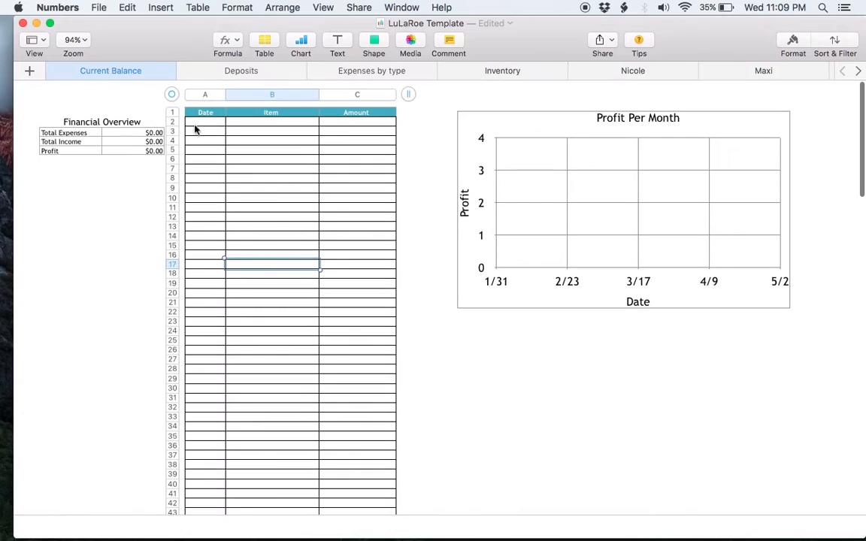
# - Select the first Date and Amount cells in the empty Current Balance table
pyautogui.click(209, 124)
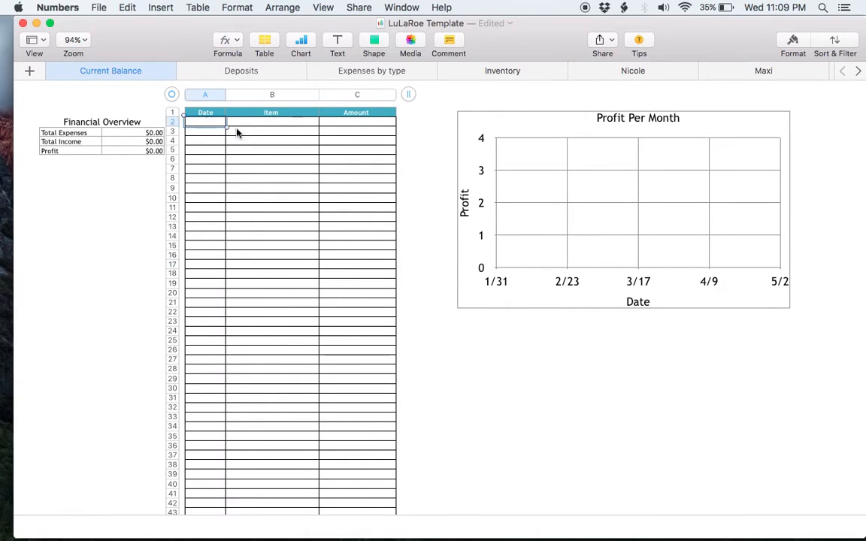
pyautogui.click(359, 128)
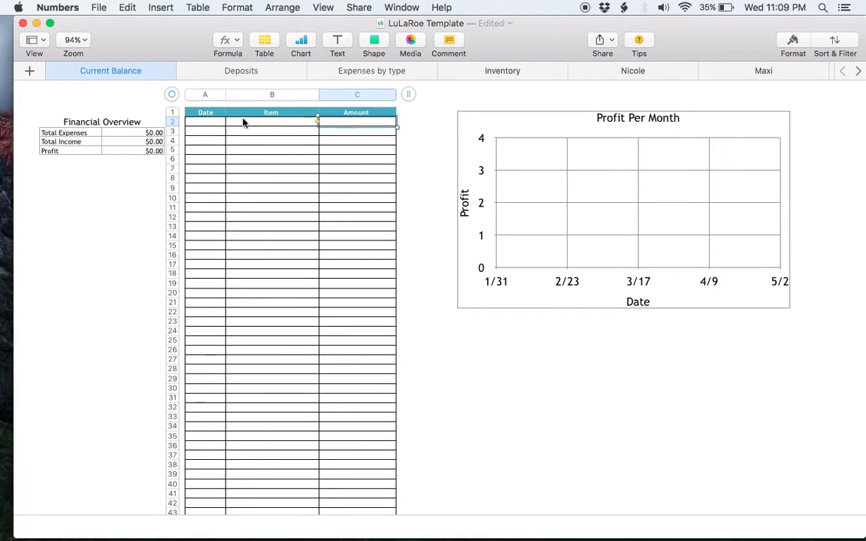
# - Open the Deposits sheet and select the Received Date header cell
pyautogui.click(250, 78)
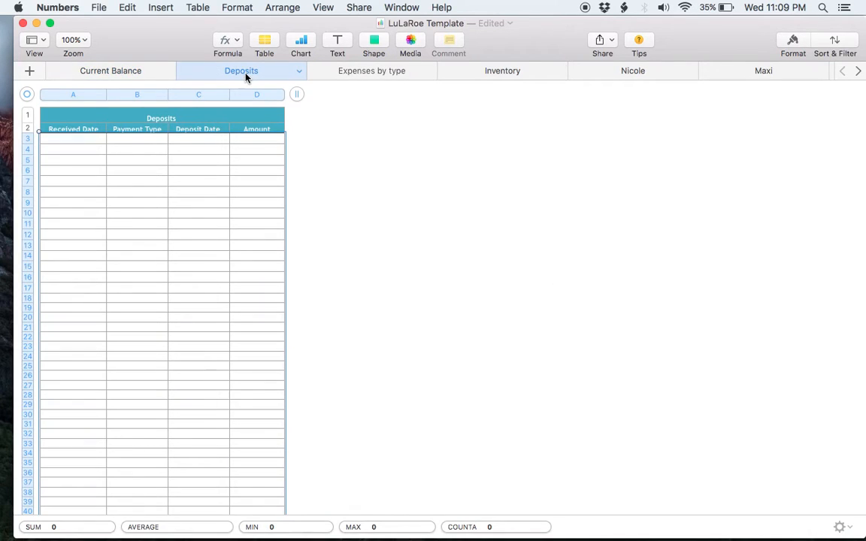
pyautogui.click(303, 166)
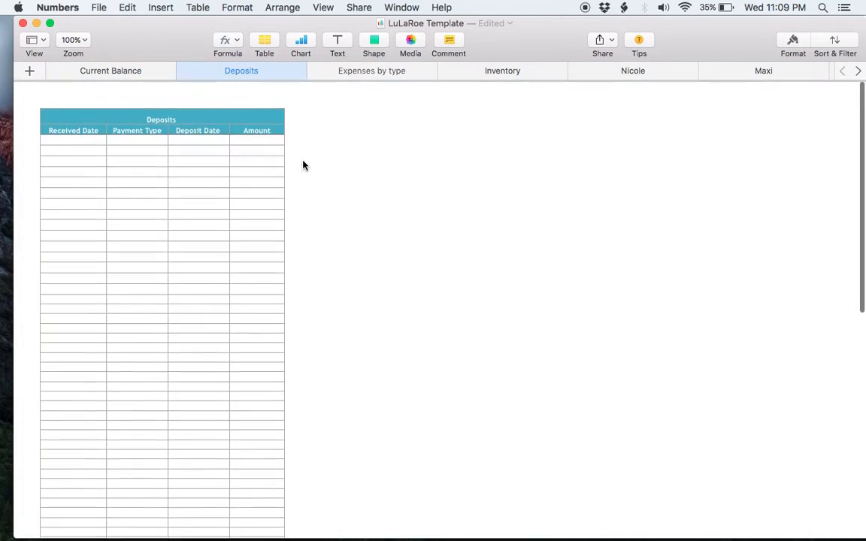
pyautogui.scroll(-5, 235, 189)
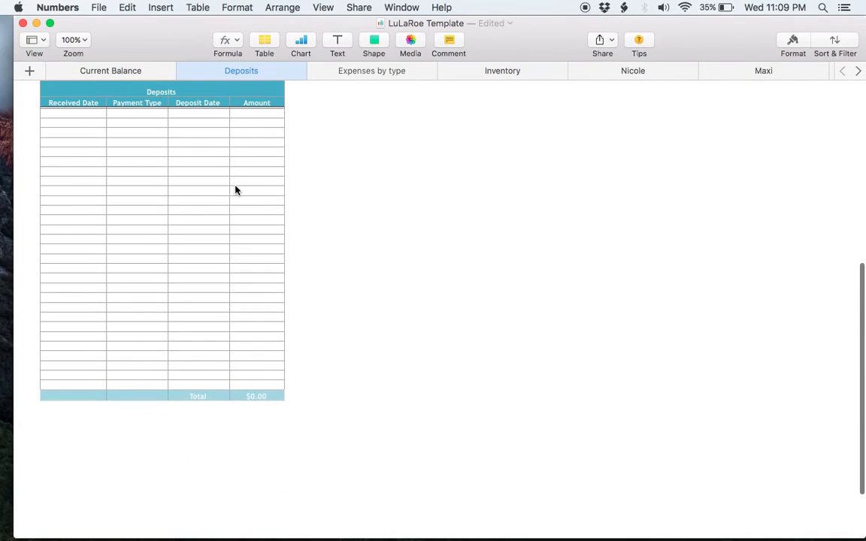
pyautogui.scroll(5, 234, 190)
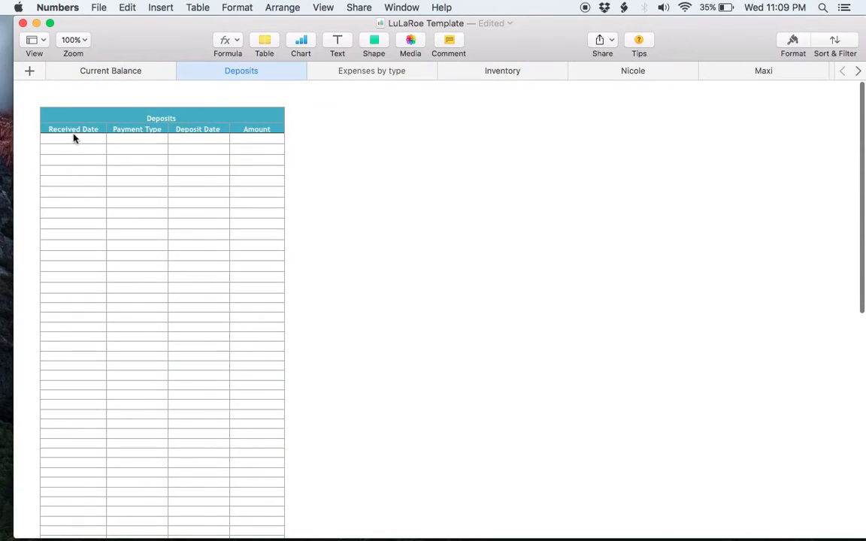
pyautogui.click(72, 132)
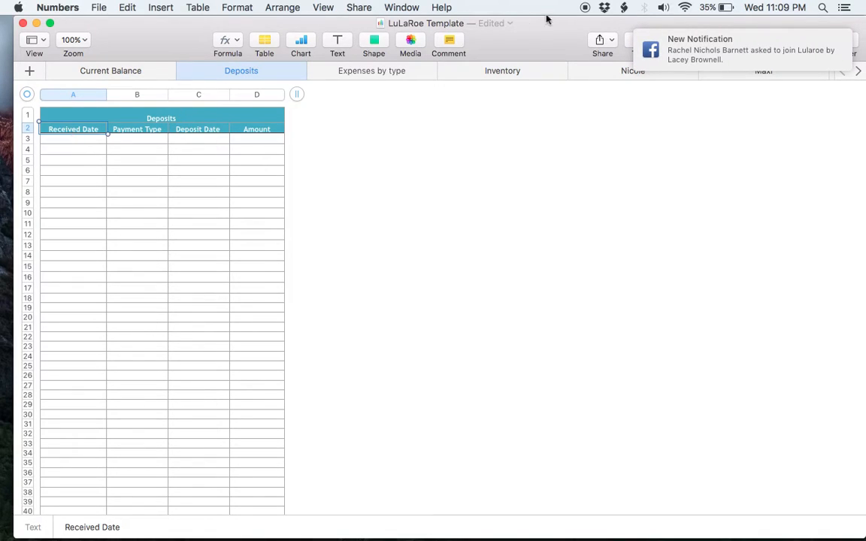
pyautogui.hscroll(-3, 762, 62)
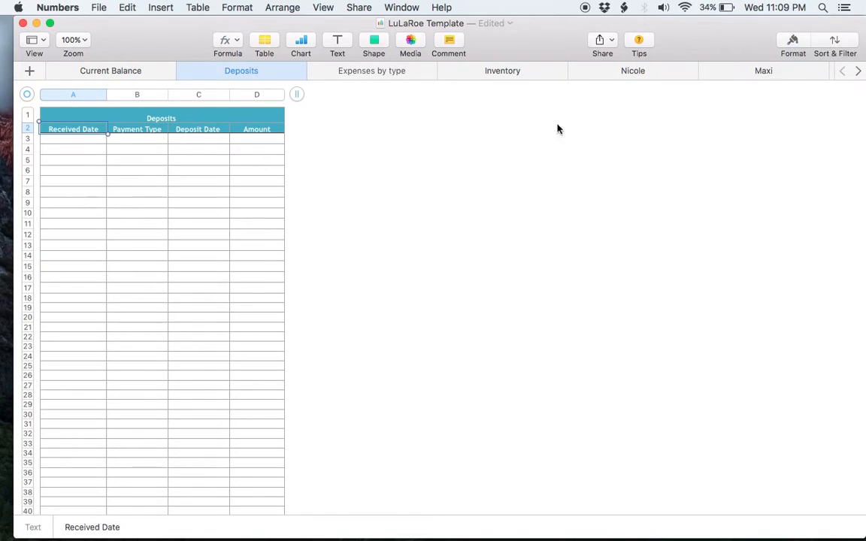
# - Select row 3's Payment Type, Deposit Date and Amount cells, then go to Expenses by type
pyautogui.click(151, 140)
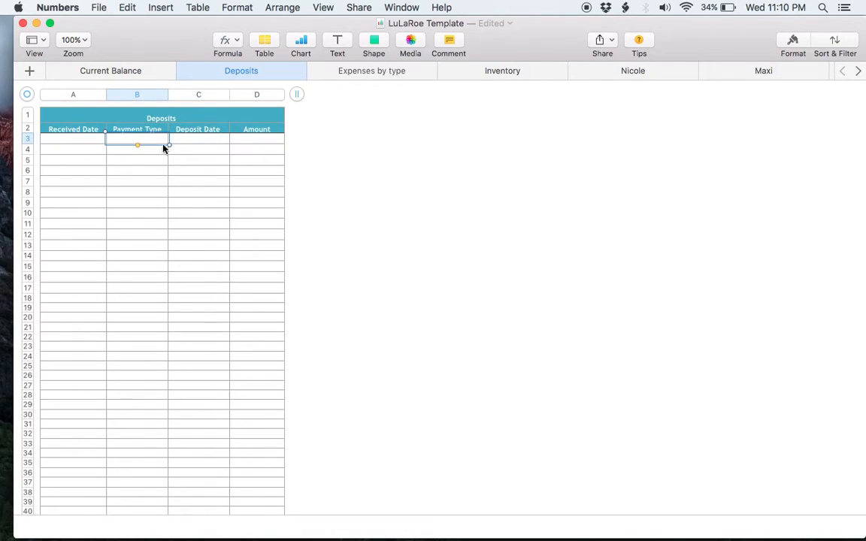
pyautogui.click(203, 140)
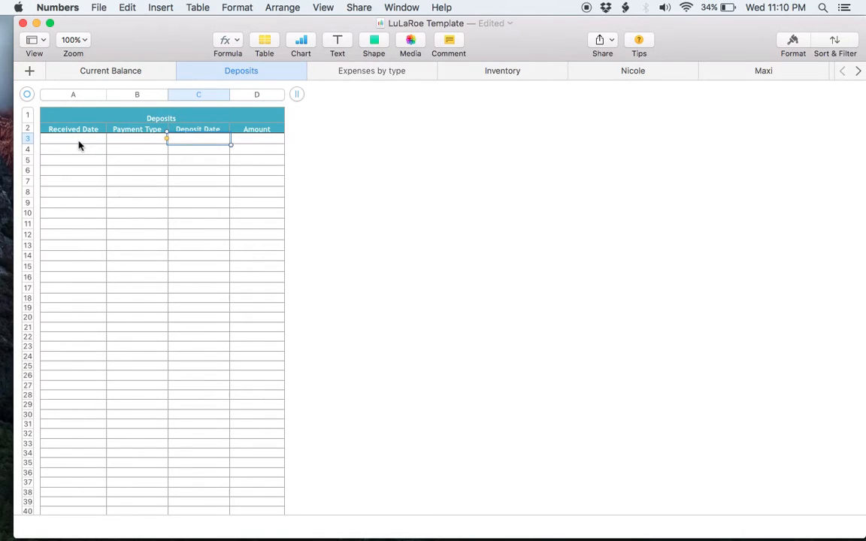
pyautogui.click(265, 143)
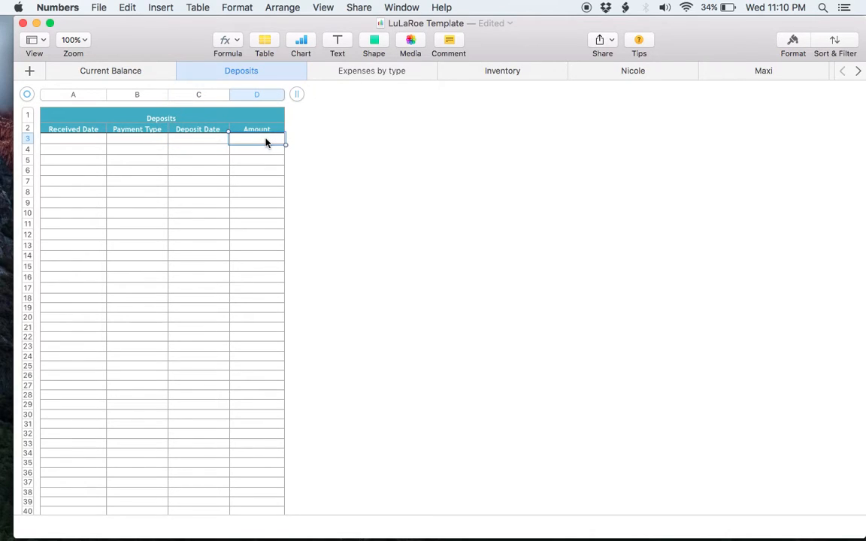
pyautogui.scroll(-1, 259, 203)
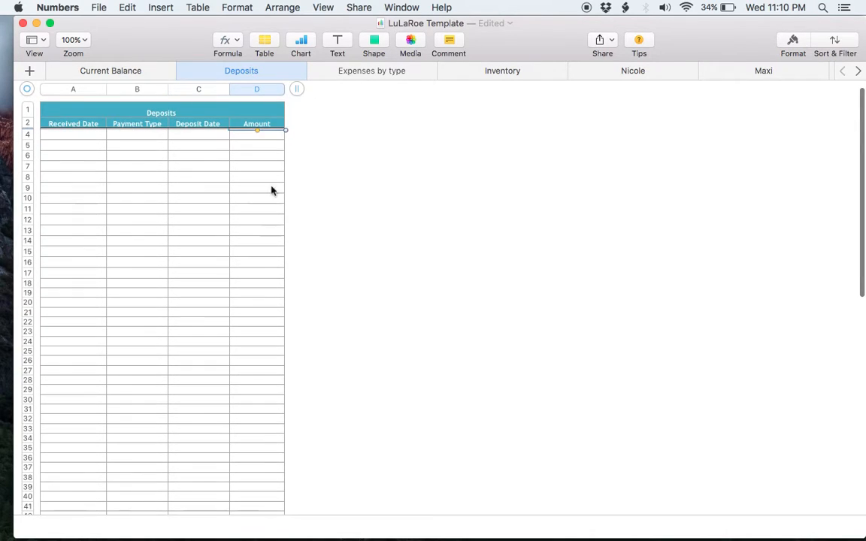
pyautogui.click(369, 75)
# - Select row 2's Date, Item and Amount cells, then return to the Date cell A2
pyautogui.scroll(5, 325, 196)
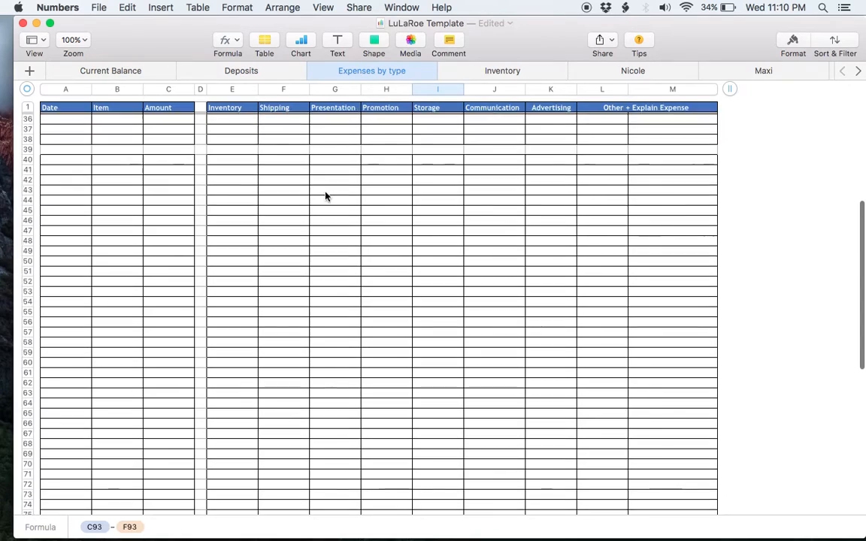
pyautogui.scroll(10, 325, 196)
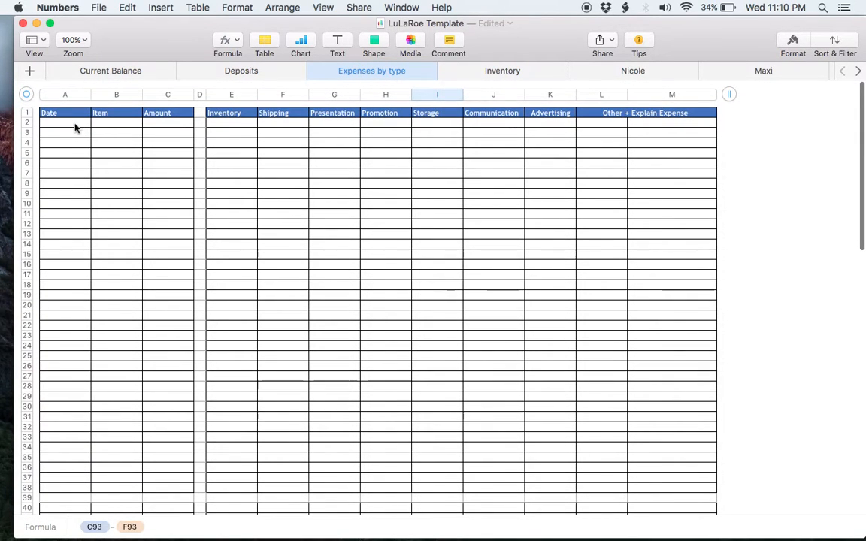
pyautogui.click(75, 125)
pyautogui.click(120, 125)
pyautogui.click(154, 125)
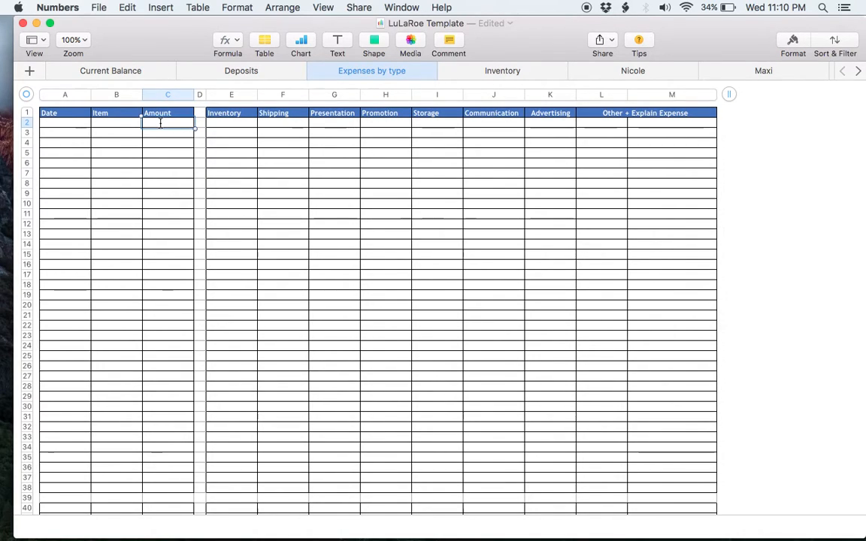
pyautogui.press('Left')
pyautogui.press('Left')
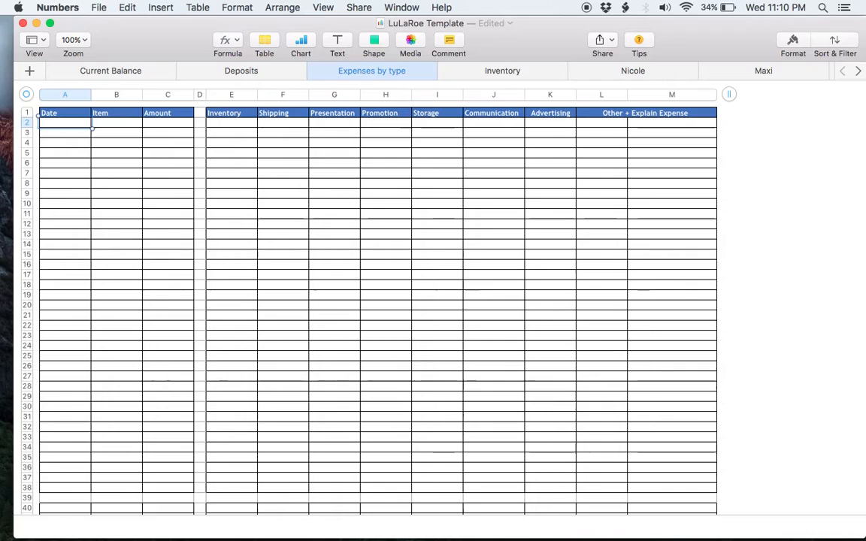
# - Enter 1/1/16, Paper, -100 and -100 under Advertising in row 2
pyautogui.write('1/1')
pyautogui.write('/16')
pyautogui.press('Tab')
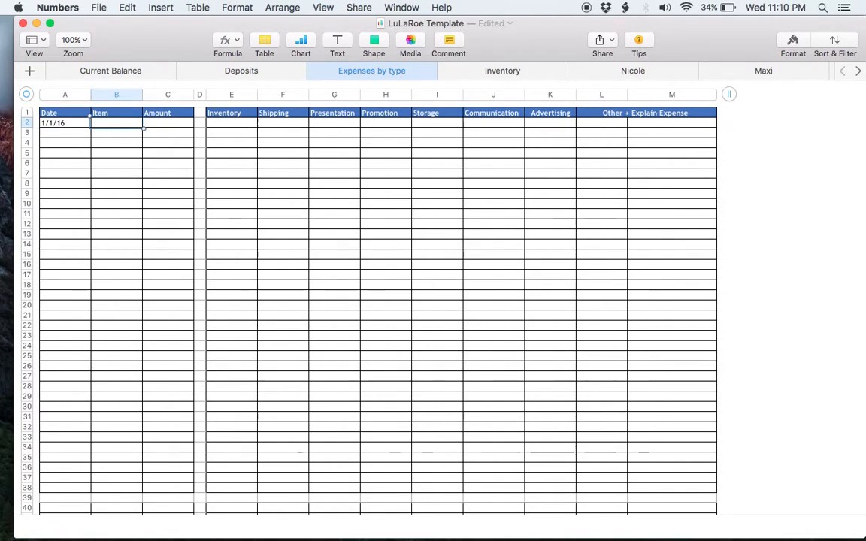
pyautogui.write('Paper')
pyautogui.press('Tab')
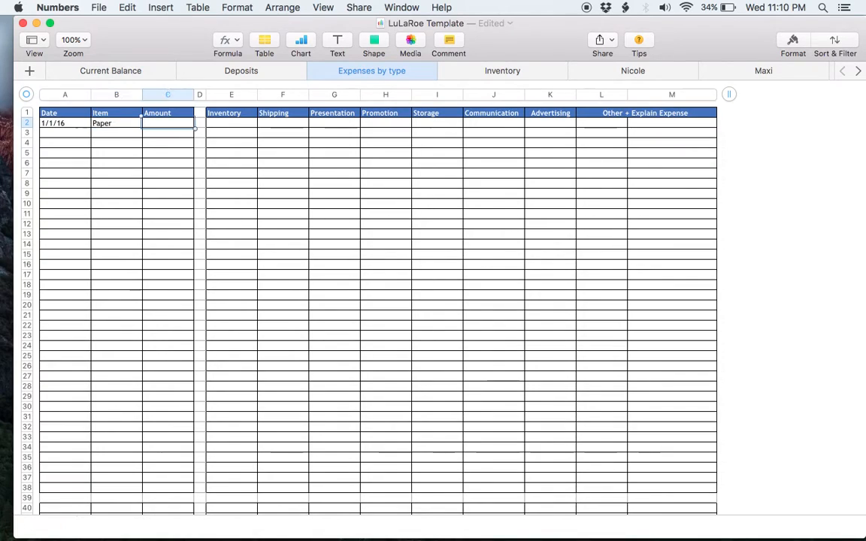
pyautogui.write('-100')
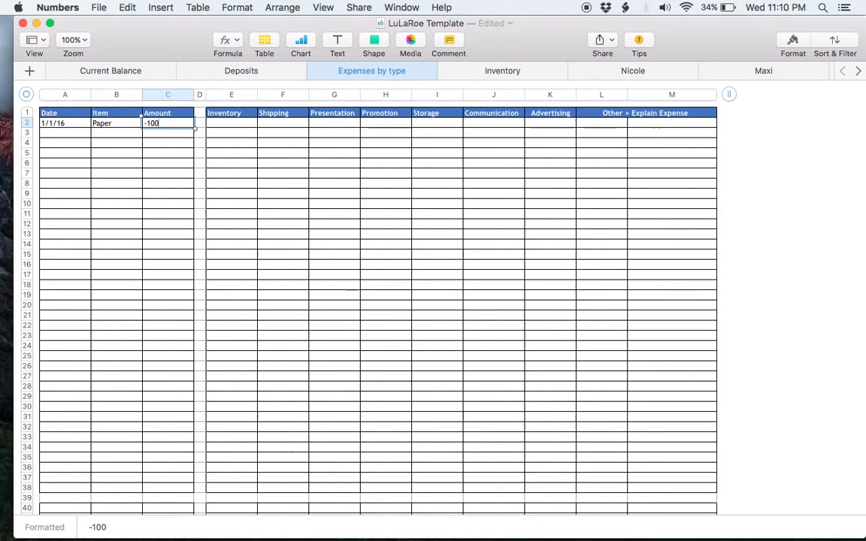
pyautogui.press('Tab')
pyautogui.press('Tab')
pyautogui.press('Tab')
pyautogui.press('Tab')
pyautogui.press('Tab')
pyautogui.press('Tab')
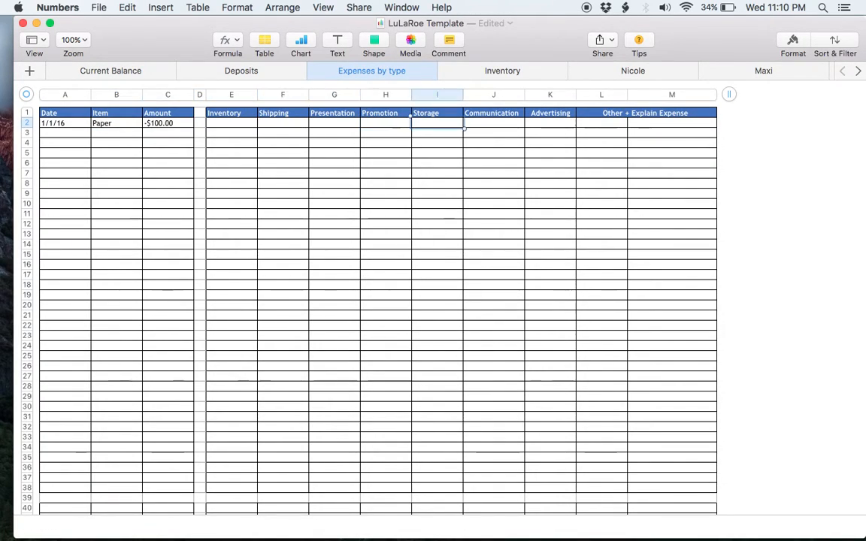
pyautogui.press('Tab')
pyautogui.press('Tab')
pyautogui.write('-100')
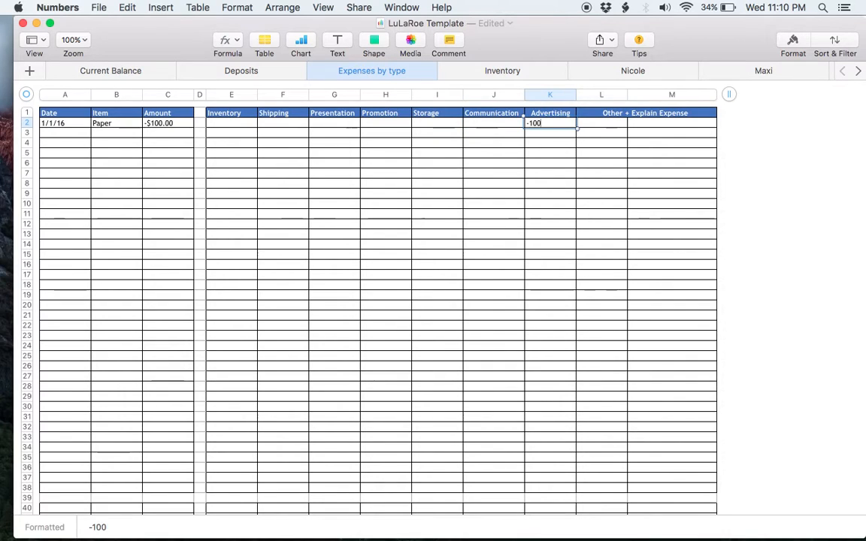
pyautogui.press('Return')
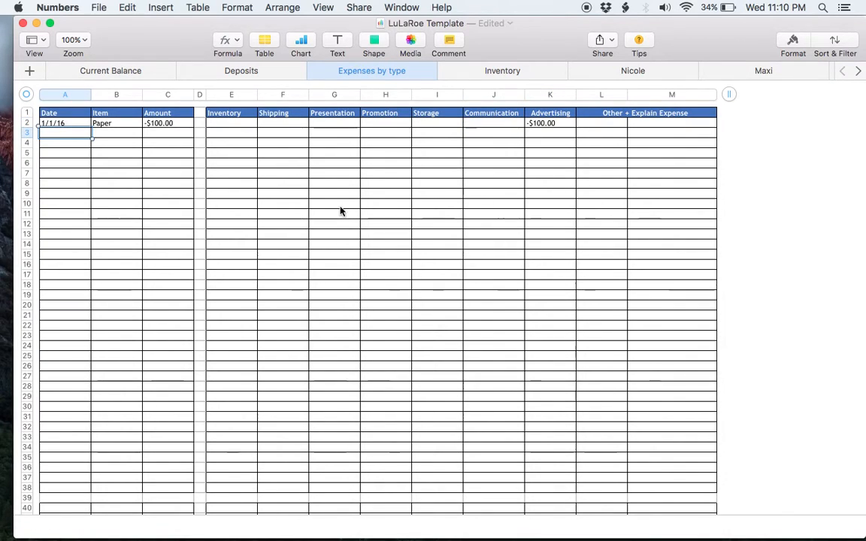
# - Check the totals in C93 and F93 and the Difference formula in I93
pyautogui.scroll(-20, 340, 211)
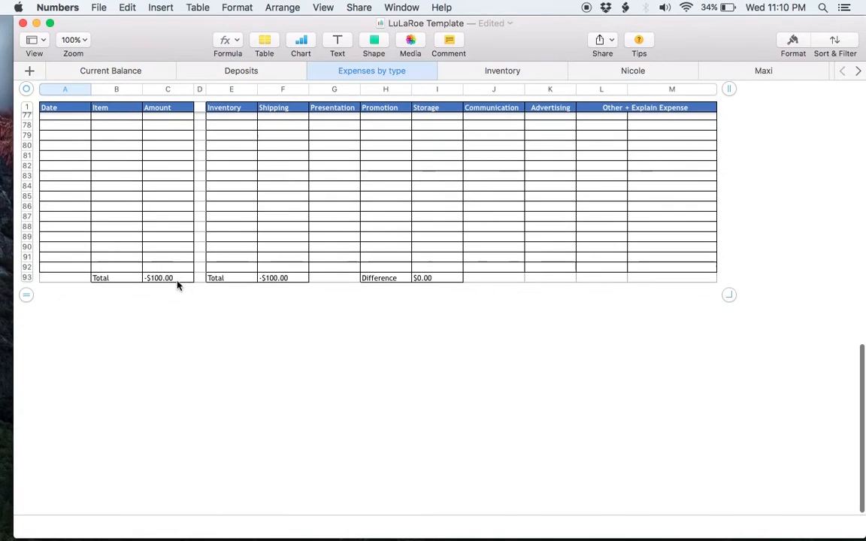
pyautogui.click(177, 278)
pyautogui.scroll(20, 178, 280)
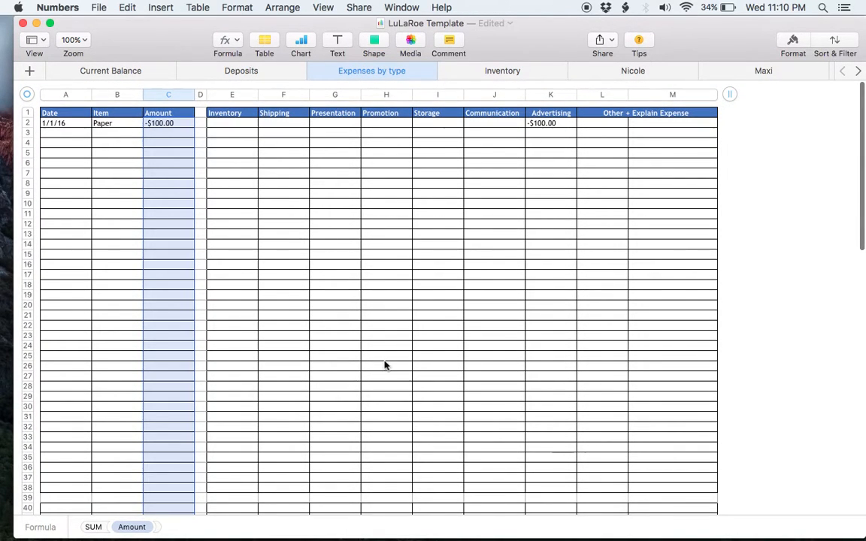
pyautogui.scroll(-15, 384, 366)
pyautogui.click(284, 411)
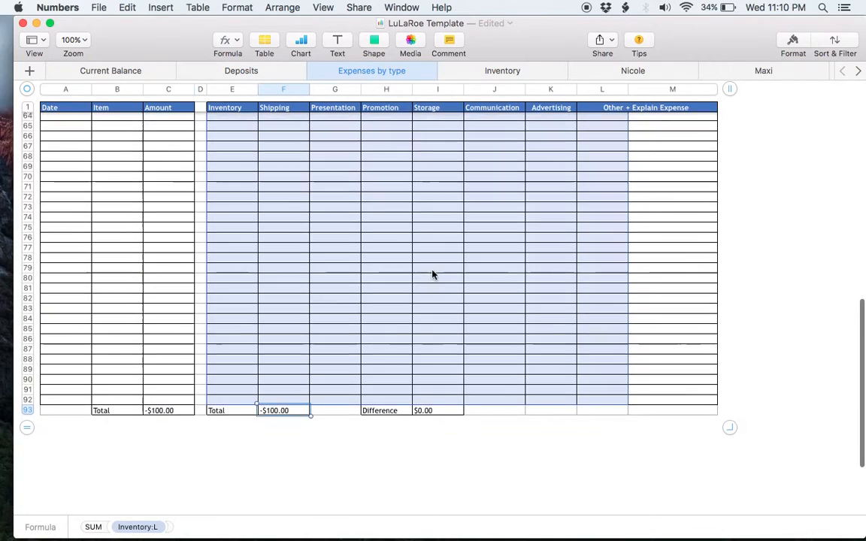
pyautogui.scroll(15, 432, 274)
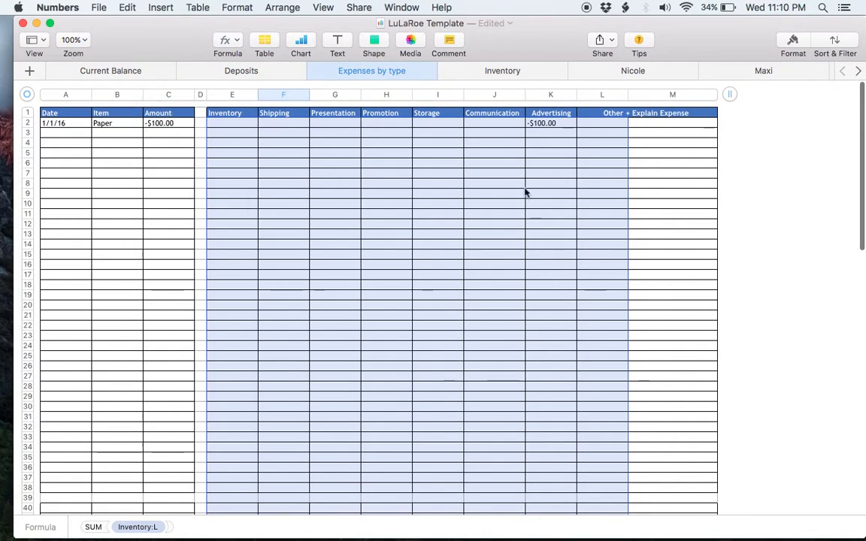
pyautogui.scroll(-15, 327, 323)
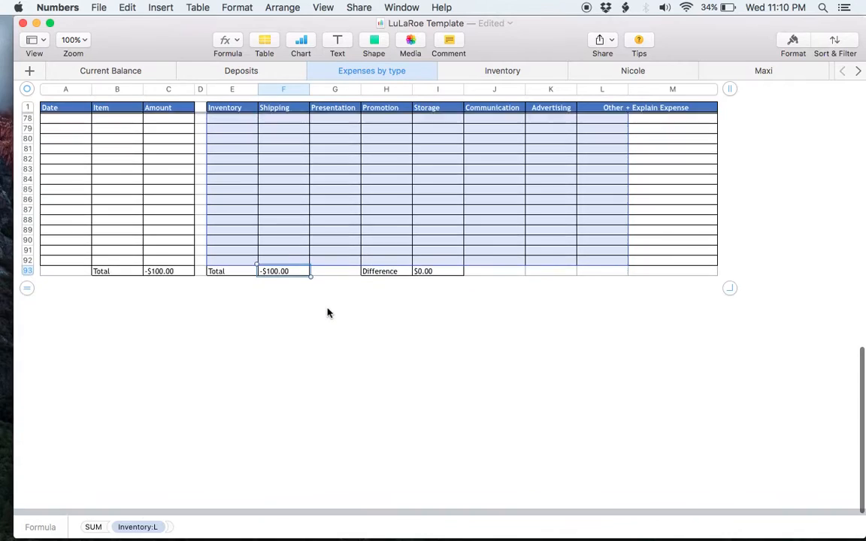
pyautogui.click(447, 271)
pyautogui.scroll(15, 429, 233)
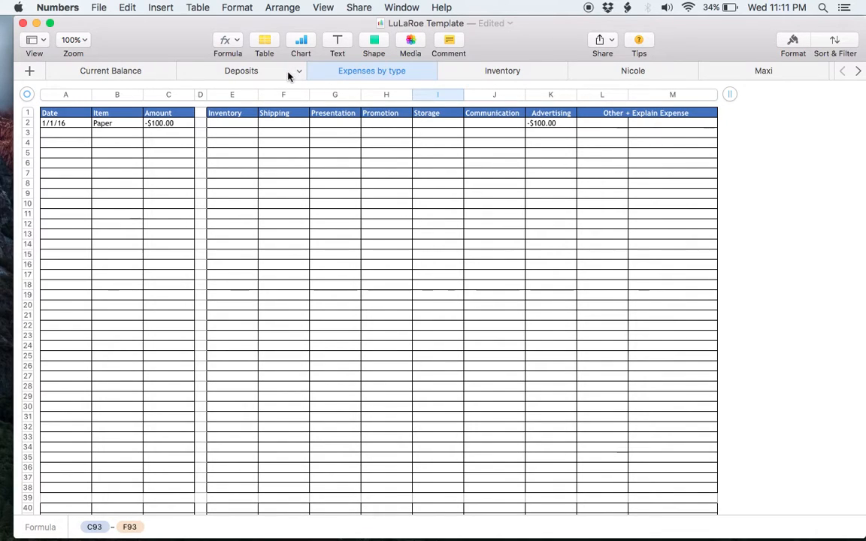
# - Go to the Current Balance sheet and inspect the Variation cell's formula
pyautogui.click(267, 76)
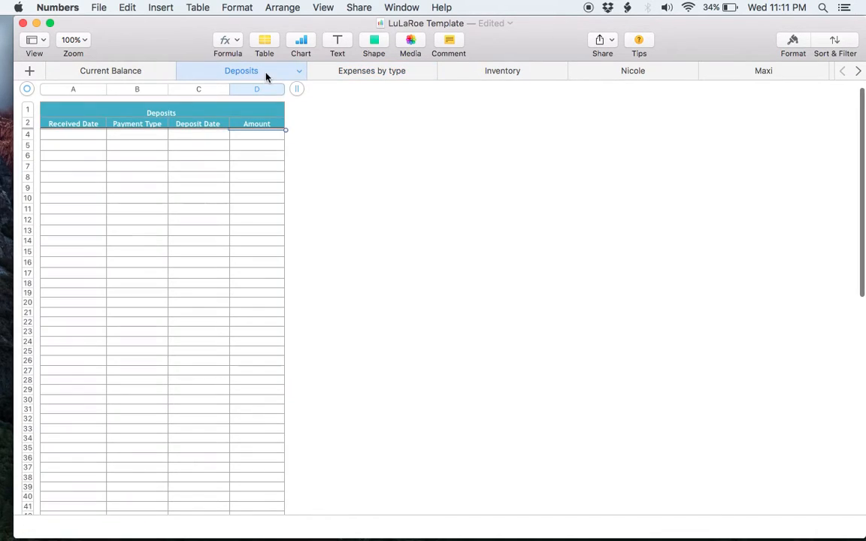
pyautogui.click(347, 76)
pyautogui.click(139, 71)
pyautogui.scroll(-15, 211, 150)
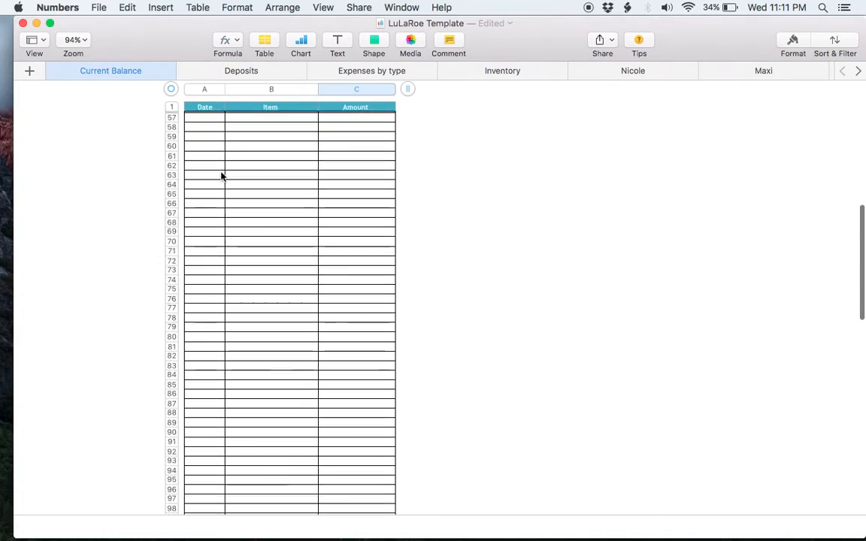
pyautogui.scroll(-20, 221, 176)
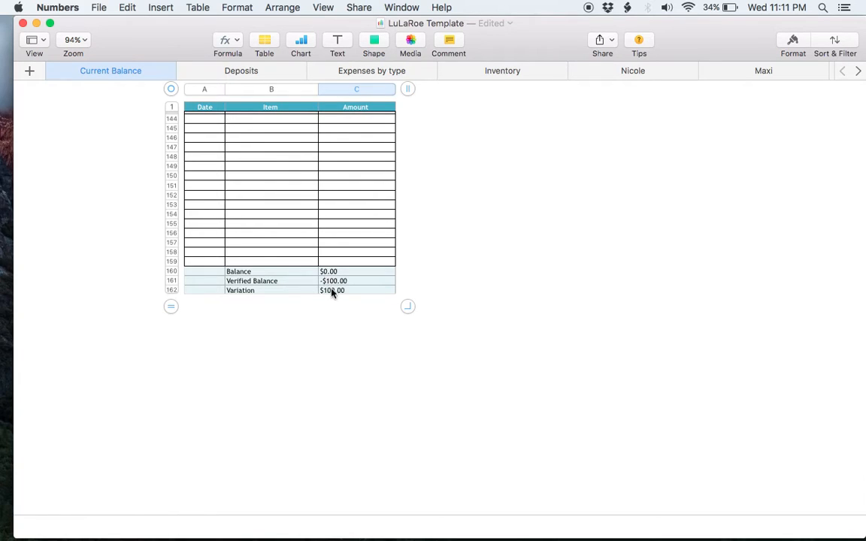
pyautogui.click(332, 291)
pyautogui.scroll(20, 332, 290)
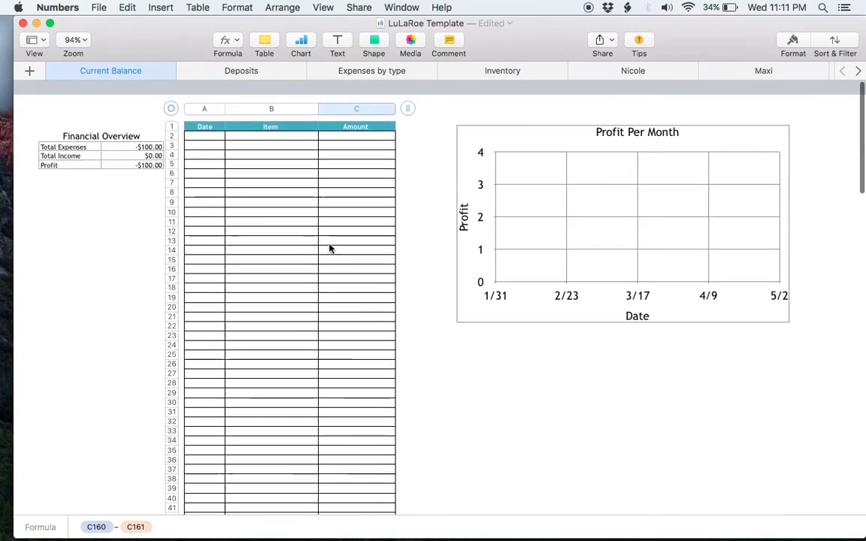
# - Enter 1/1/16, Paper and -$100 in row 2 of the Current Balance table
pyautogui.click(197, 122)
pyautogui.write('1/1/16')
pyautogui.press('Tab')
pyautogui.write('Pa')
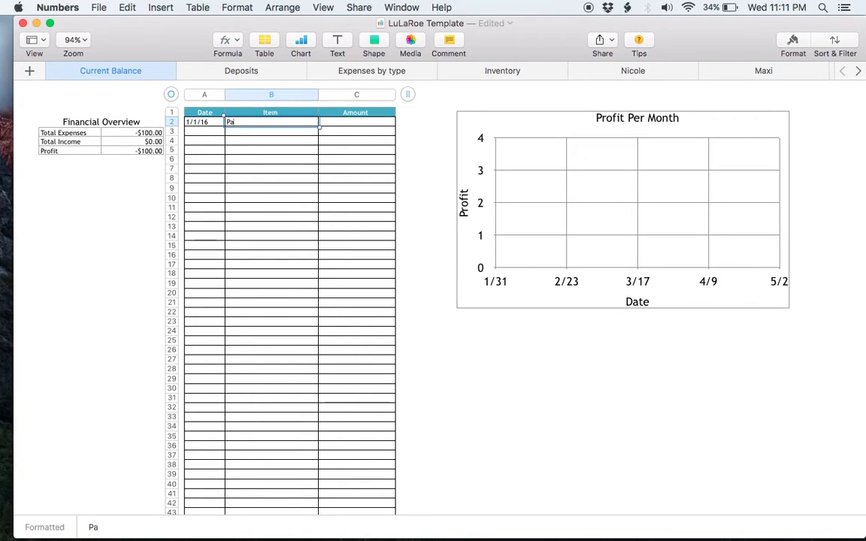
pyautogui.write('per')
pyautogui.press('Tab')
pyautogui.write('-$100')
pyautogui.press('Return')
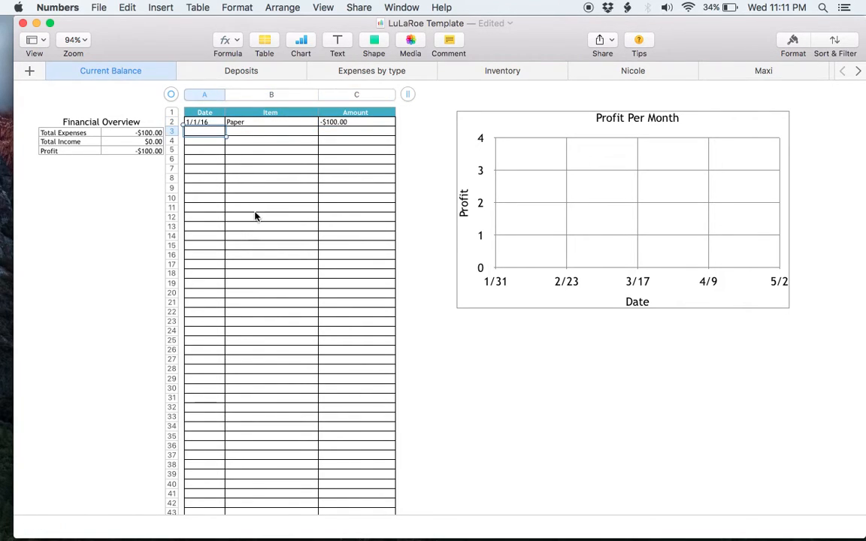
# - Confirm the Variation now shows $0.00, then switch to the Inventory sheet
pyautogui.scroll(-20, 254, 216)
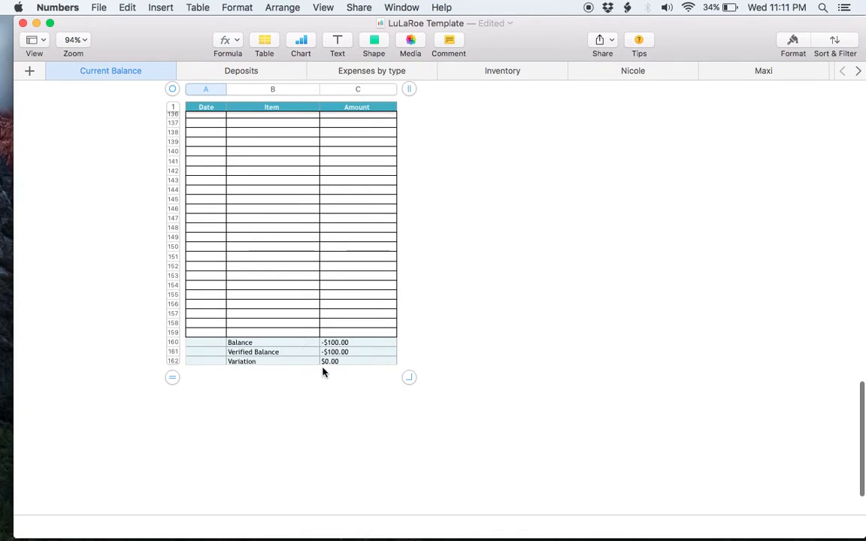
pyautogui.click(336, 363)
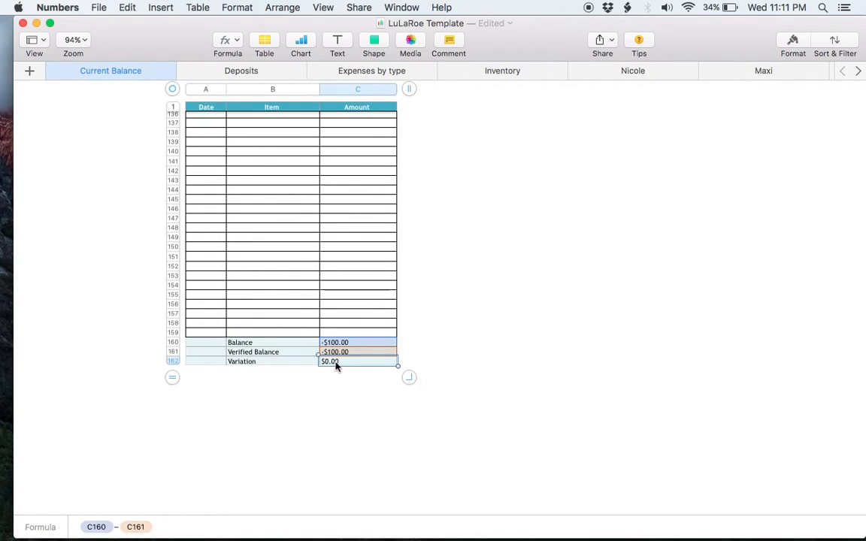
pyautogui.scroll(4, 336, 226)
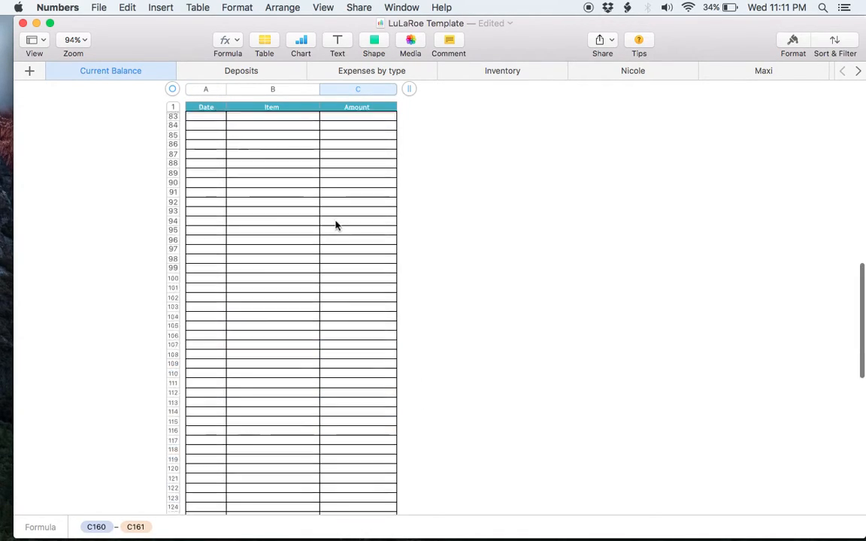
pyautogui.scroll(20, 336, 225)
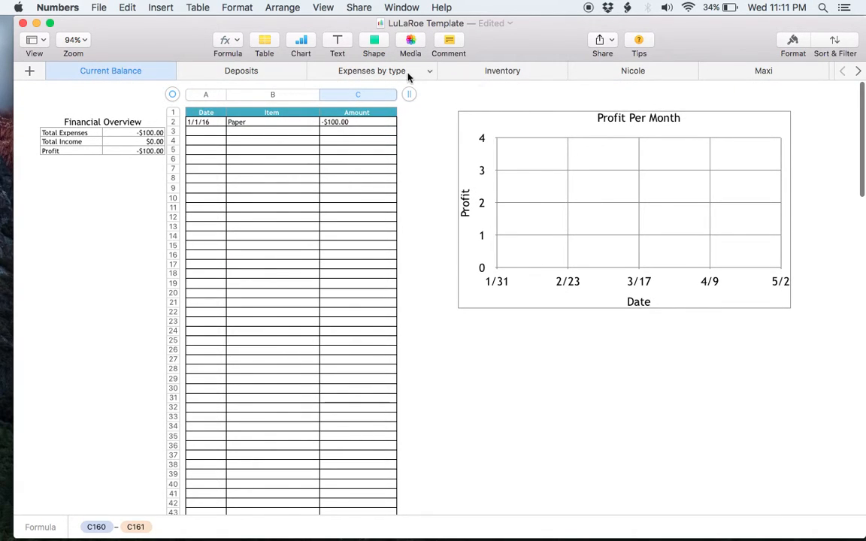
pyautogui.click(481, 71)
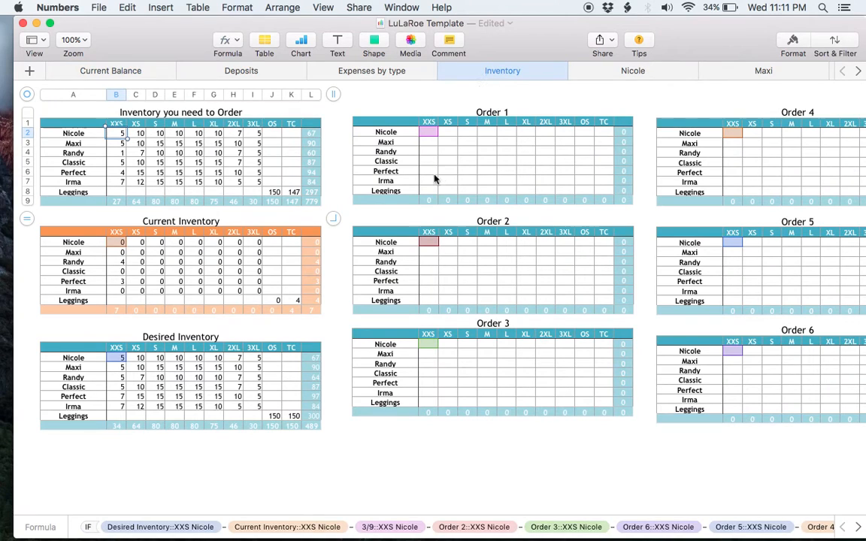
# - Browse the Desired Inventory and Inventory you need to Order tables, then open the Nicole sheet
pyautogui.click(338, 174)
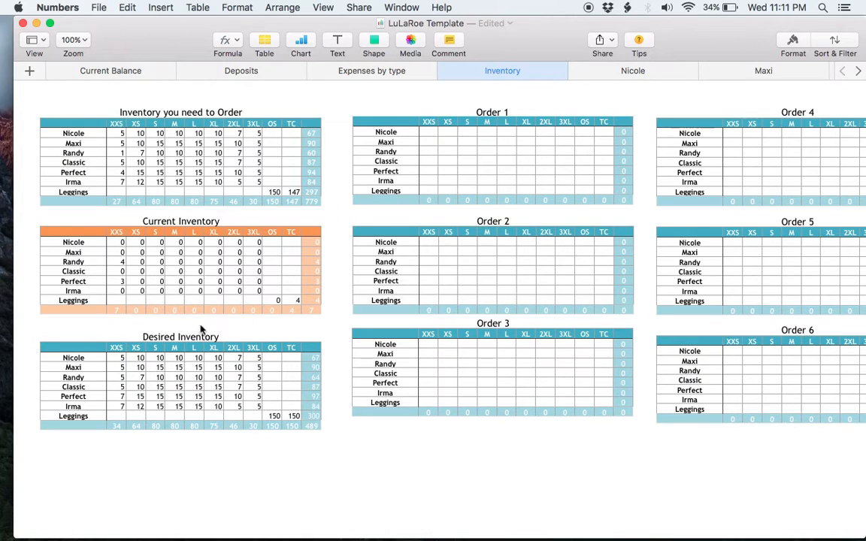
pyautogui.click(176, 341)
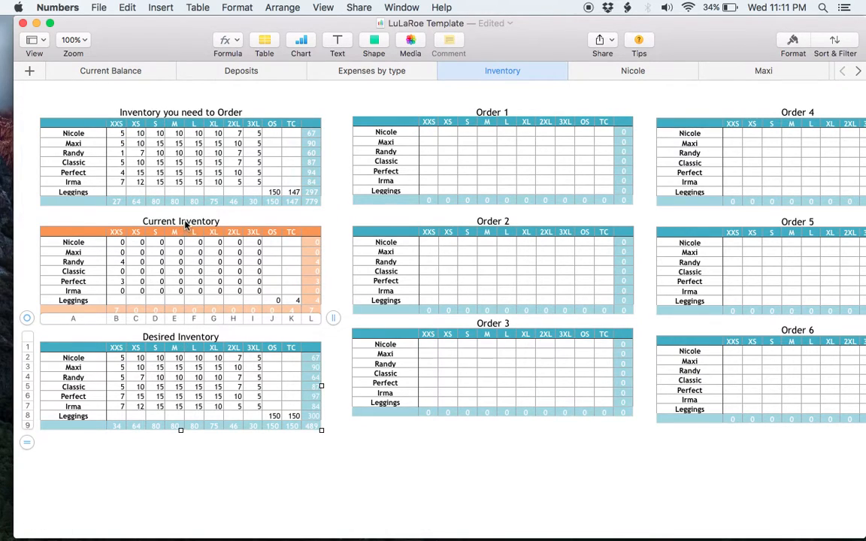
pyautogui.click(201, 112)
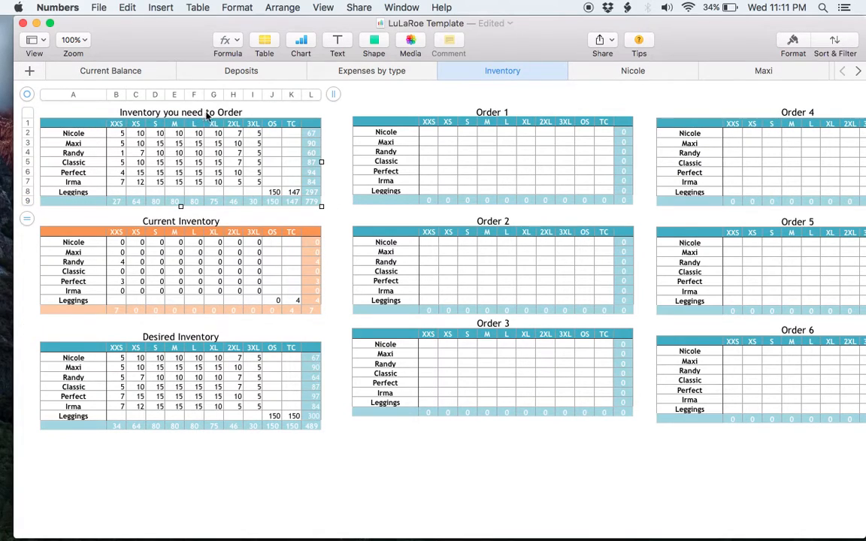
pyautogui.click(341, 219)
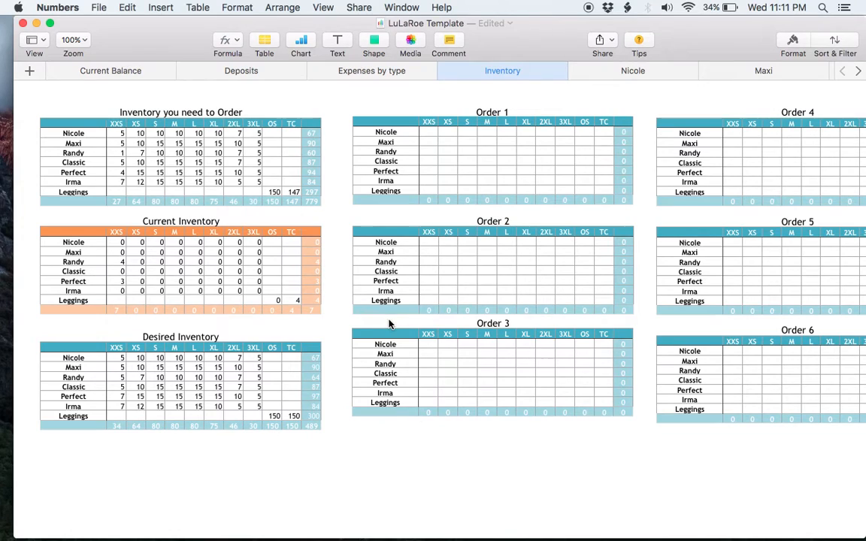
pyautogui.hscroll(10, 390, 323)
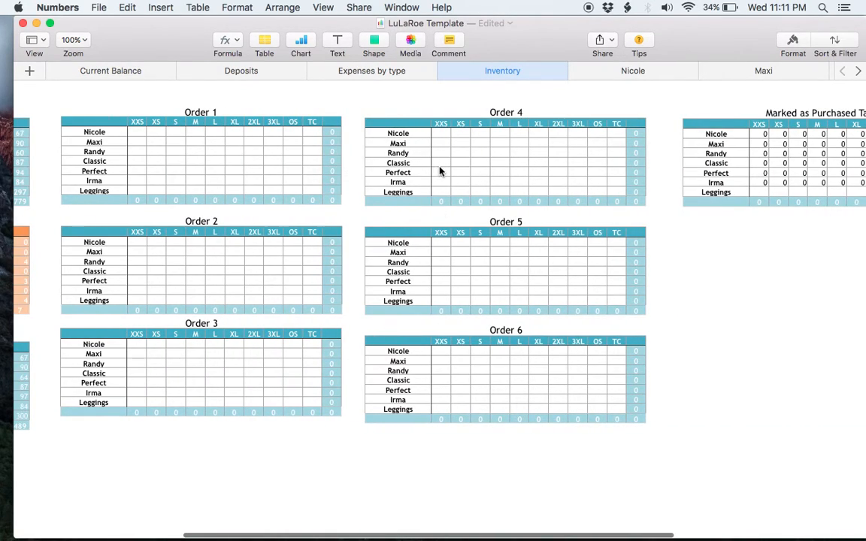
pyautogui.hscroll(5, 440, 172)
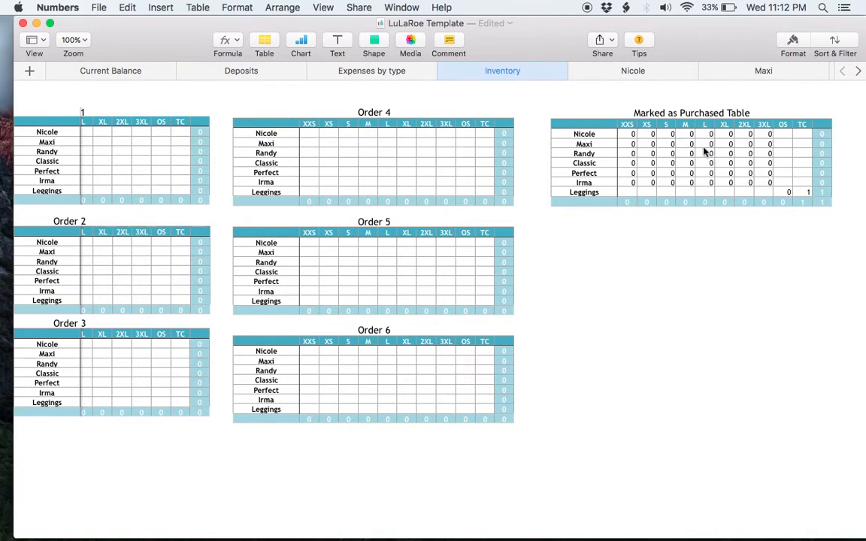
pyautogui.click(650, 74)
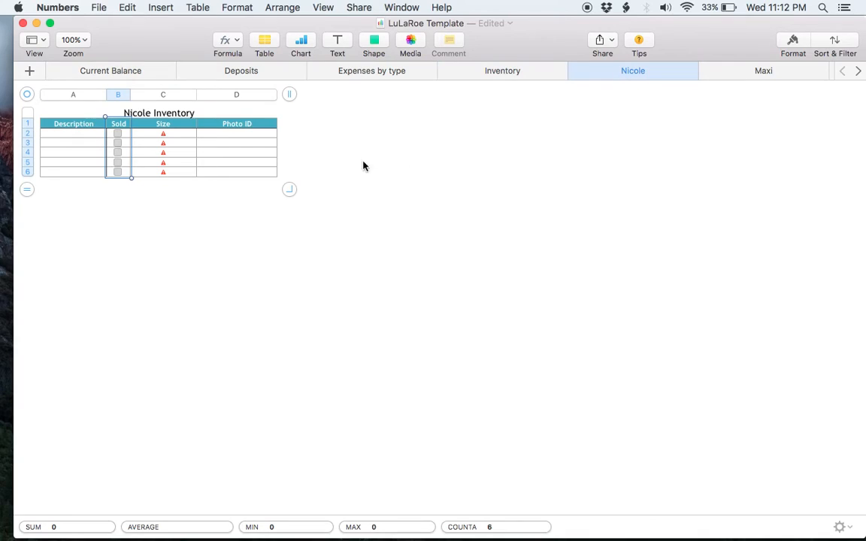
pyautogui.click(216, 136)
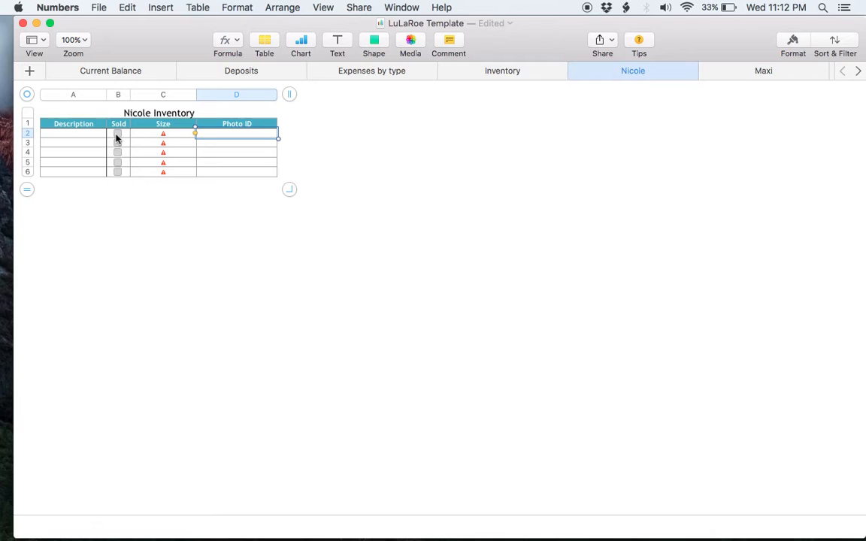
pyautogui.click(179, 135)
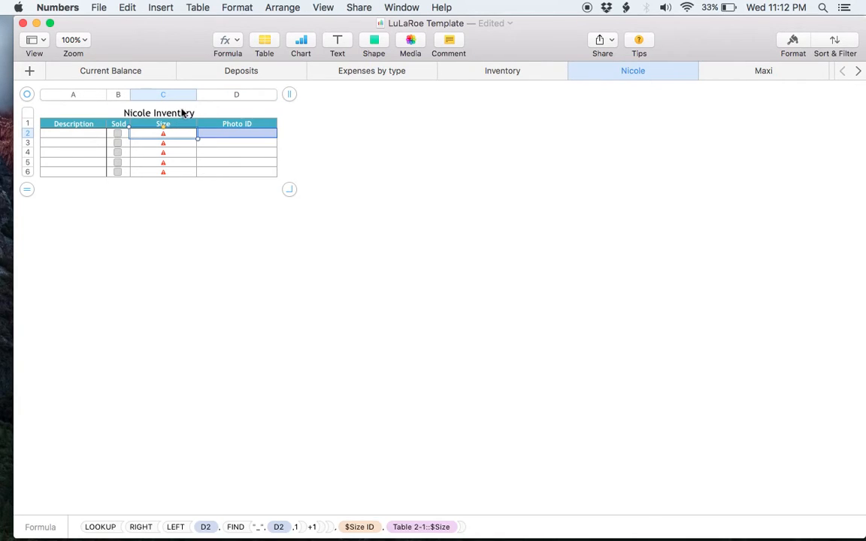
pyautogui.click(236, 137)
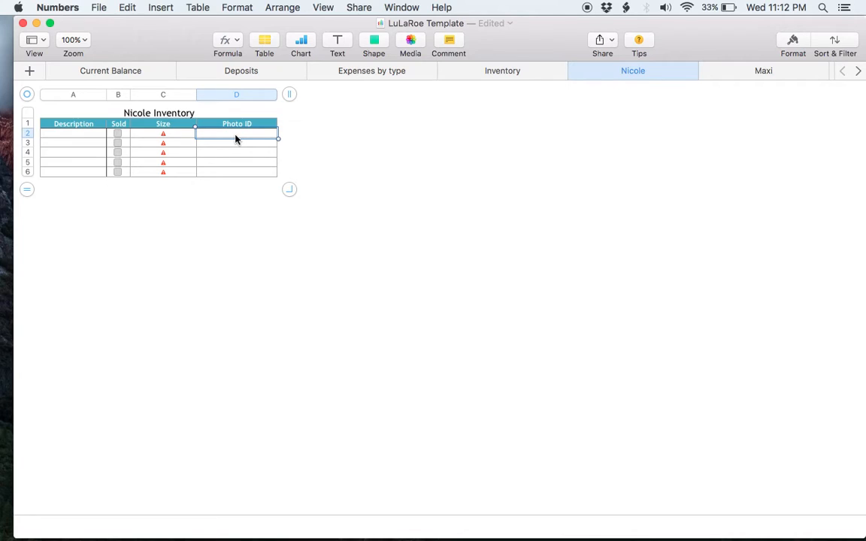
pyautogui.click(187, 138)
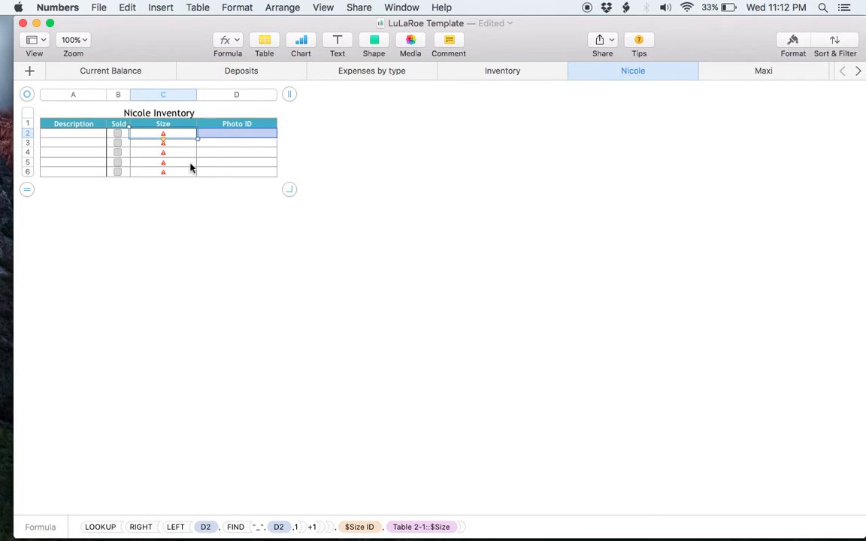
pyautogui.write('xxs')
pyautogui.press('Return')
pyautogui.write('xs')
pyautogui.press('Return')
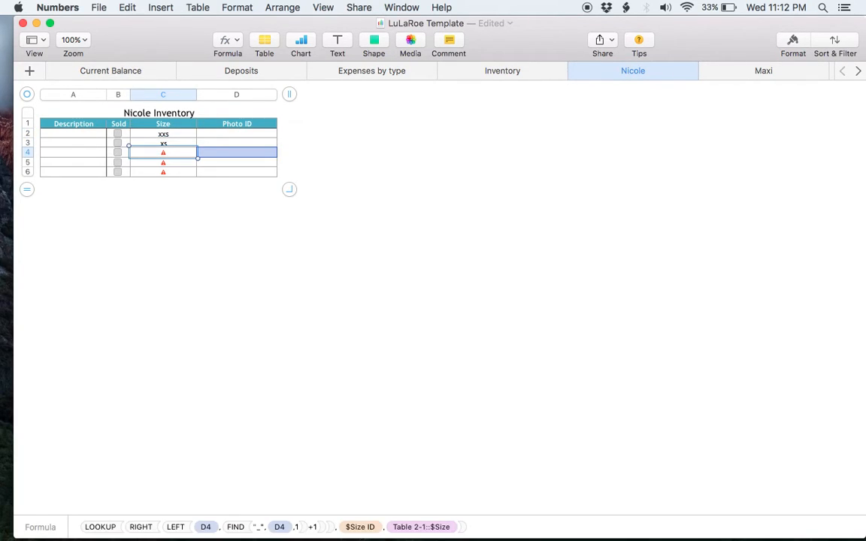
pyautogui.press('super+z')
pyautogui.press('super+z')
pyautogui.click(271, 217)
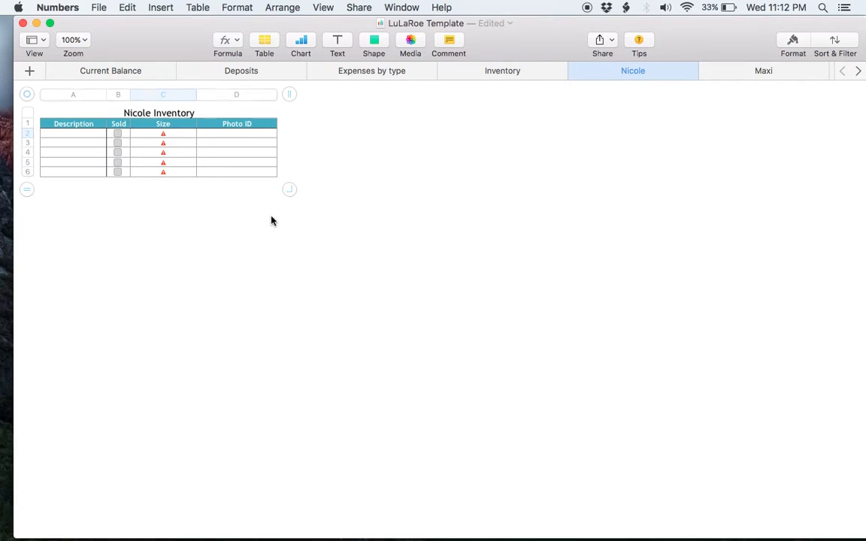
pyautogui.click(83, 142)
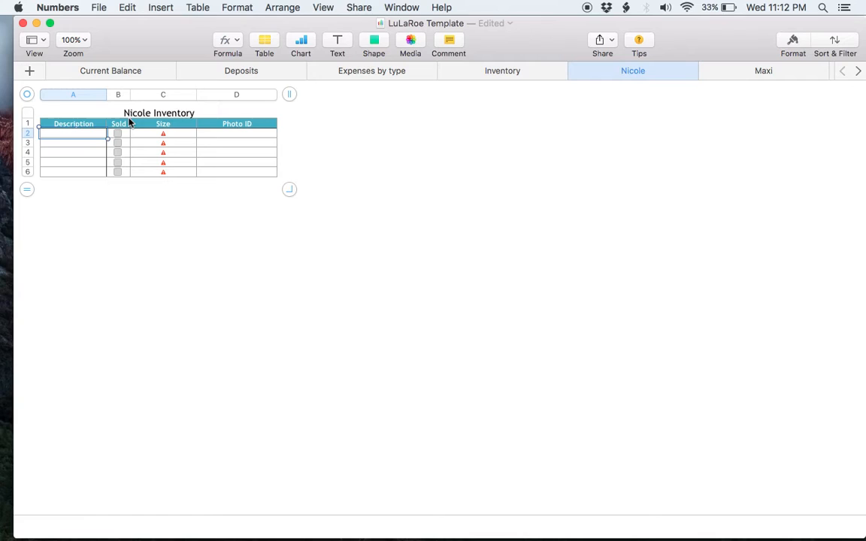
pyautogui.click(238, 137)
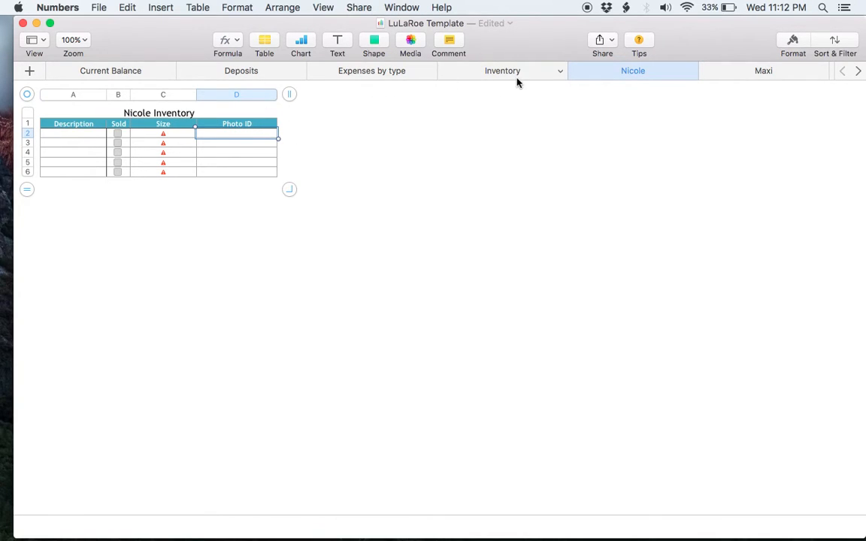
# - On the OS sheet inspect the Print LOOKUP formula in C2, then open All Customers
pyautogui.hscroll(5, 526, 74)
pyautogui.hscroll(6, 545, 74)
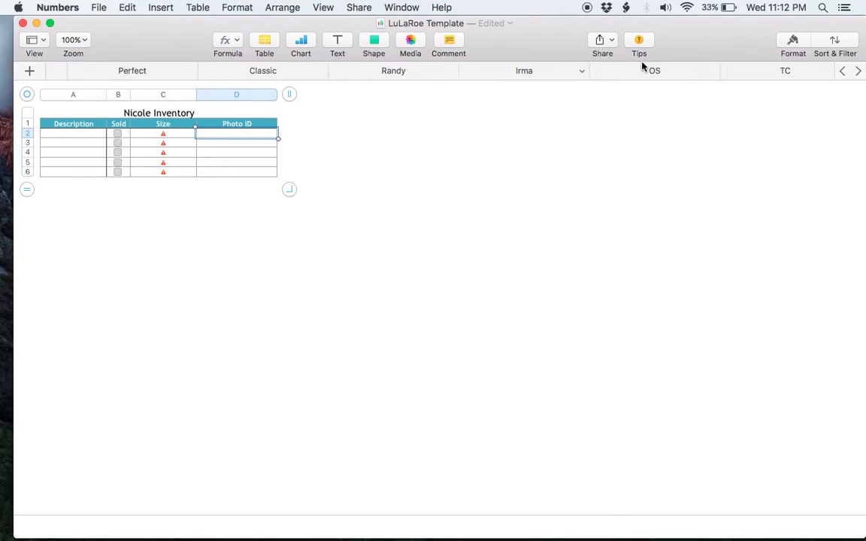
pyautogui.hscroll(3, 771, 71)
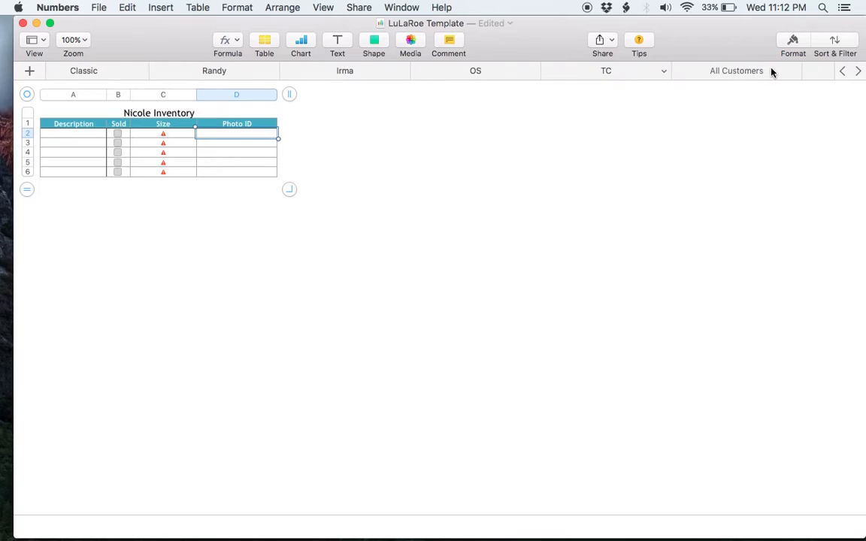
pyautogui.click(448, 79)
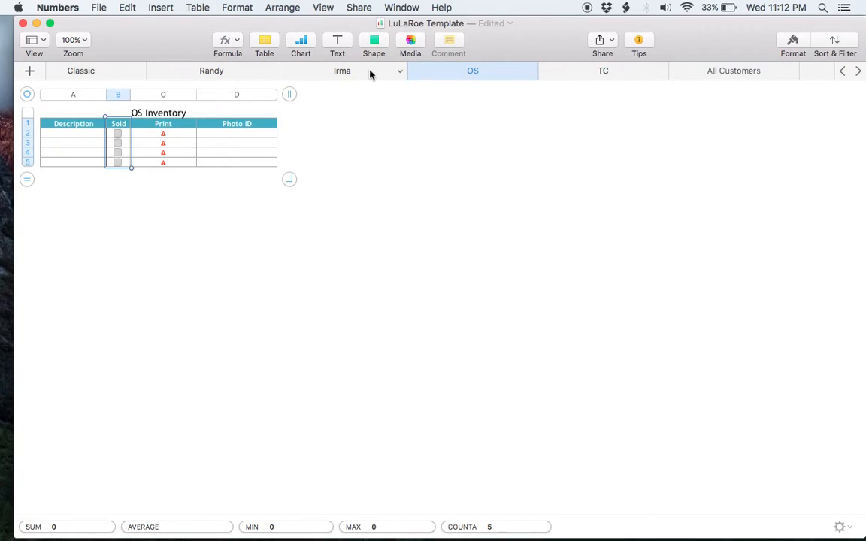
pyautogui.click(173, 126)
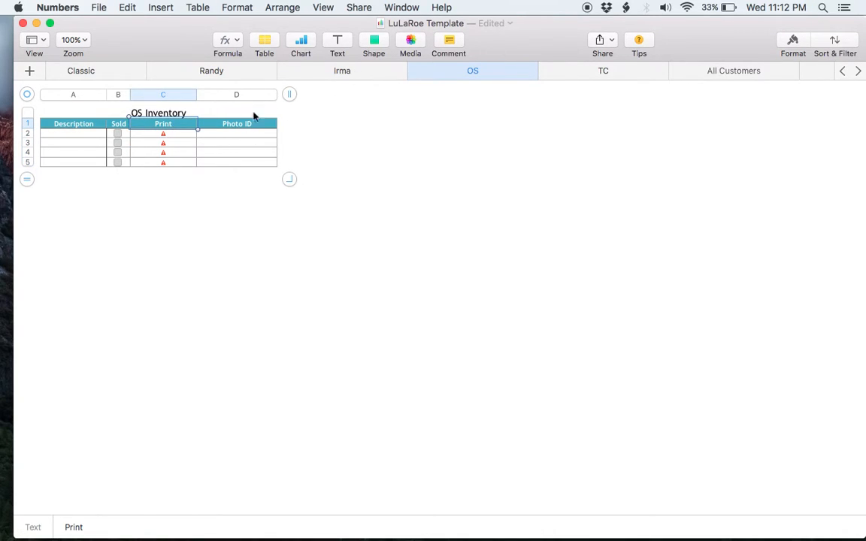
pyautogui.click(181, 139)
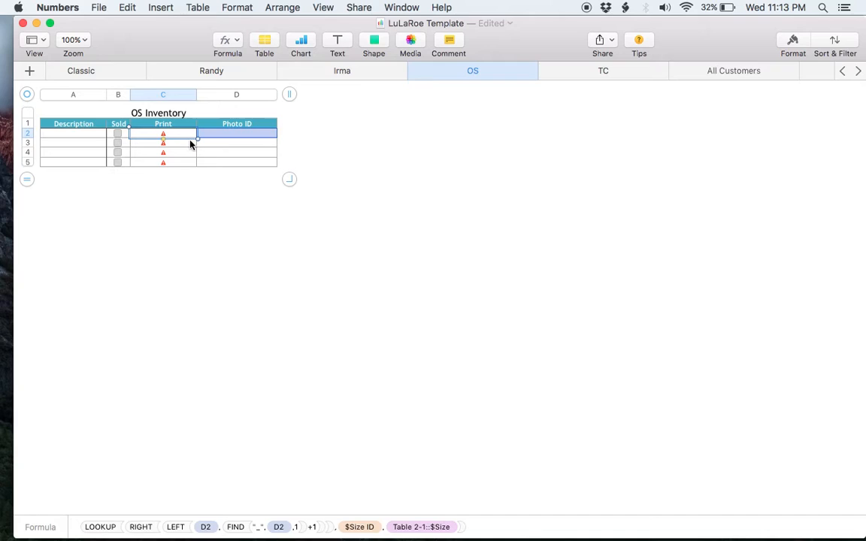
pyautogui.click(370, 104)
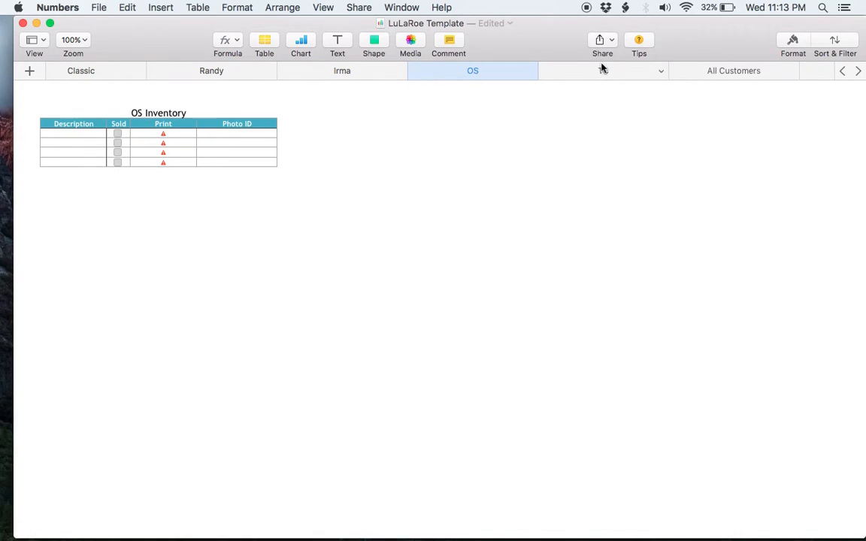
pyautogui.click(701, 70)
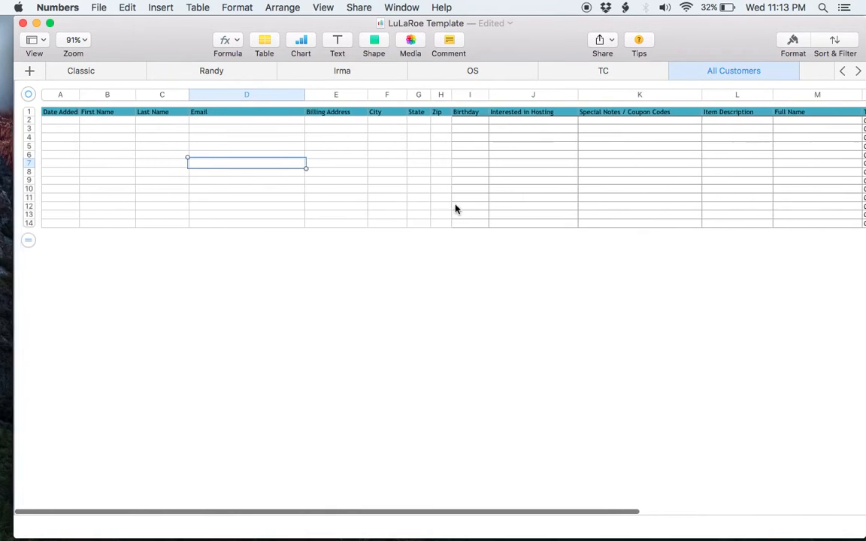
pyautogui.hscroll(4, 455, 209)
pyautogui.hscroll(-4, 455, 209)
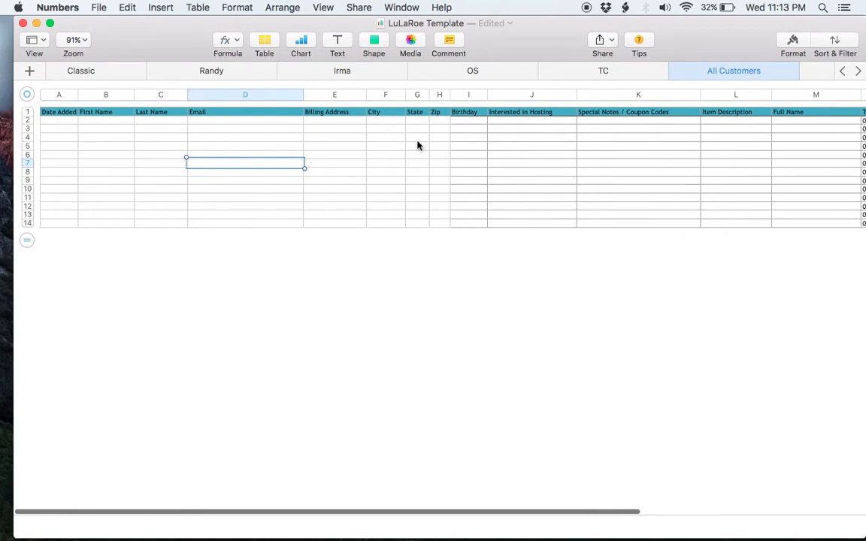
pyautogui.hscroll(5, 505, 137)
pyautogui.hscroll(2, 504, 138)
pyautogui.click(620, 121)
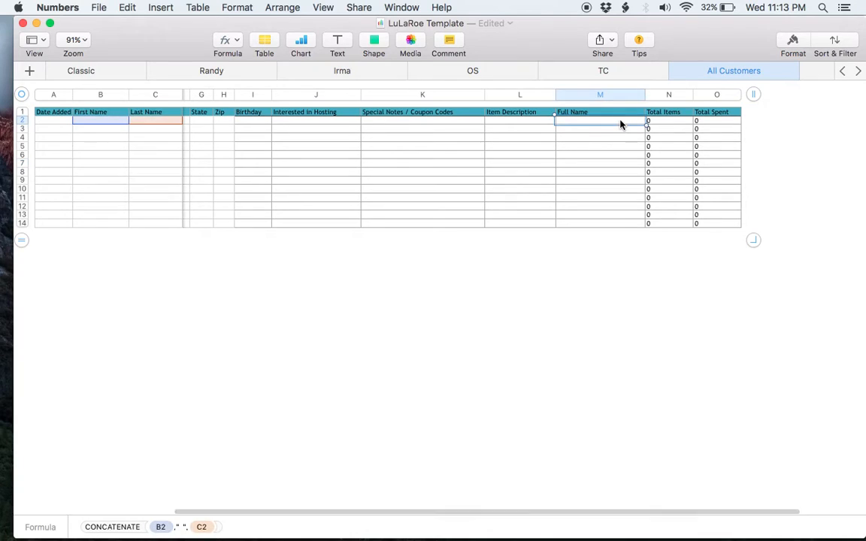
pyautogui.press('Right')
pyautogui.press('Right')
pyautogui.press('Left')
pyautogui.press('Left')
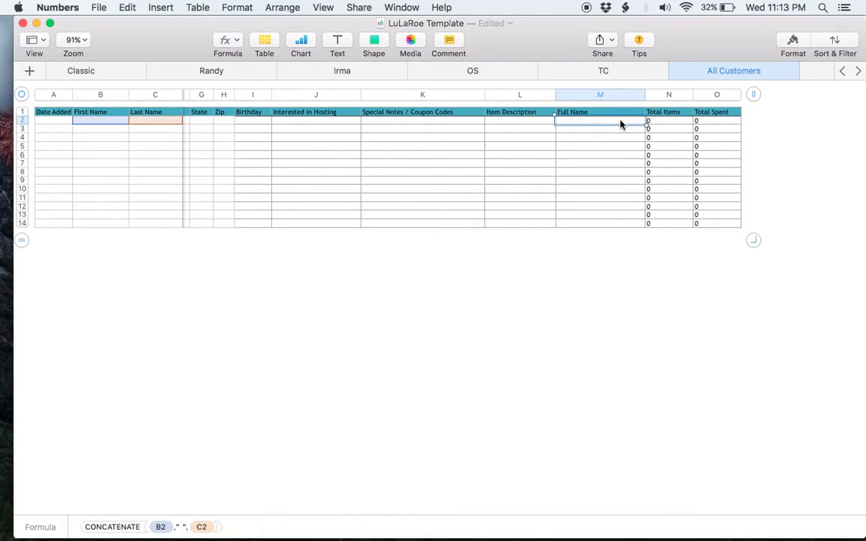
pyautogui.click(672, 123)
pyautogui.click(723, 125)
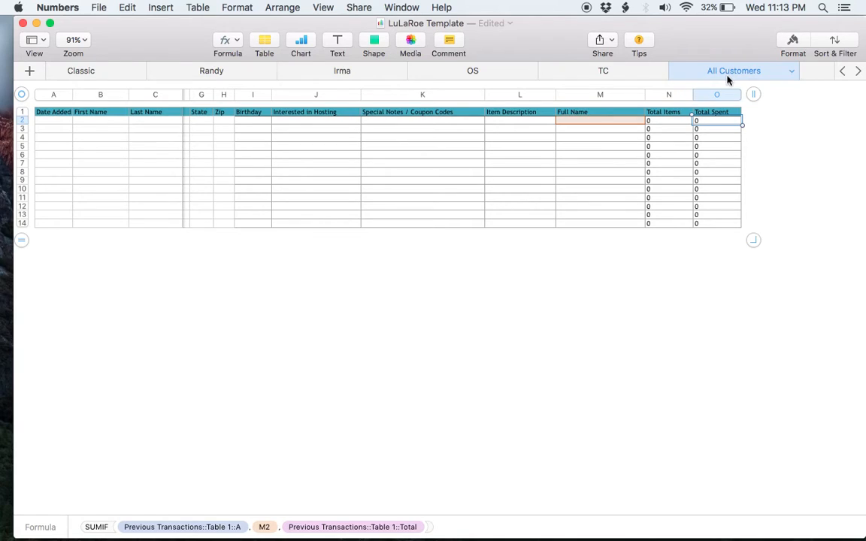
pyautogui.hscroll(5, 728, 75)
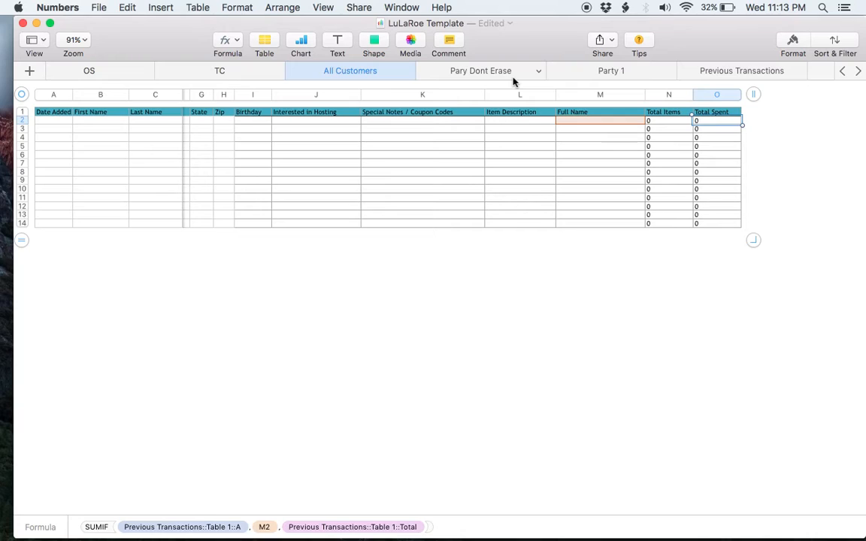
# - Rename the Pary Dont Erase sheet to Party Dont Erase and open it
pyautogui.rightClick(473, 75)
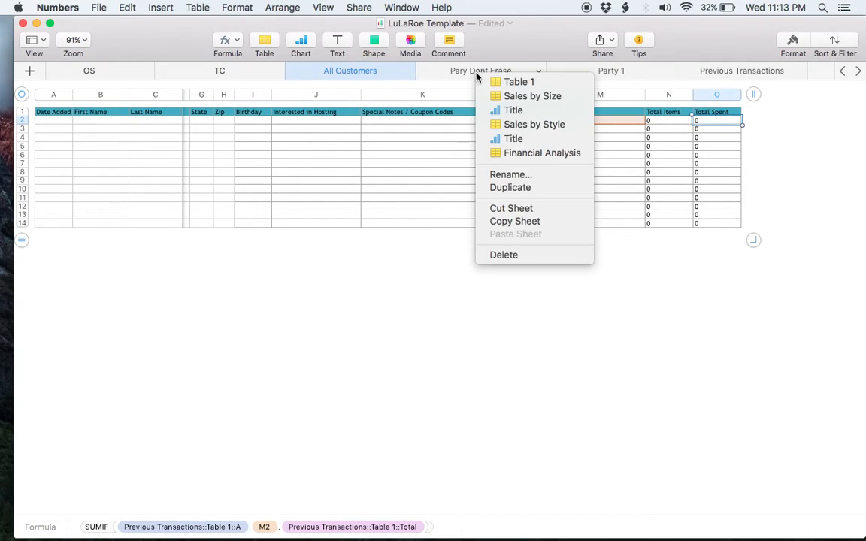
pyautogui.click(519, 176)
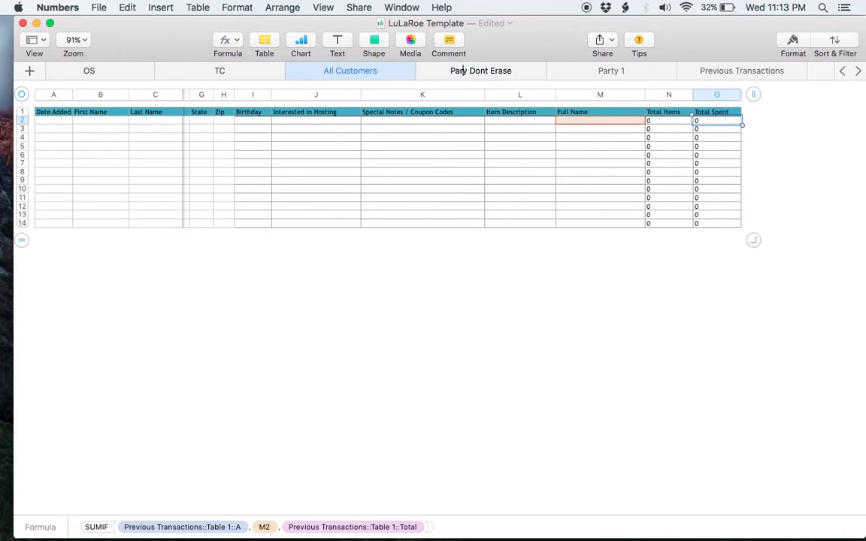
pyautogui.write('t')
pyautogui.click(511, 74)
pyautogui.scroll(-1, 458, 179)
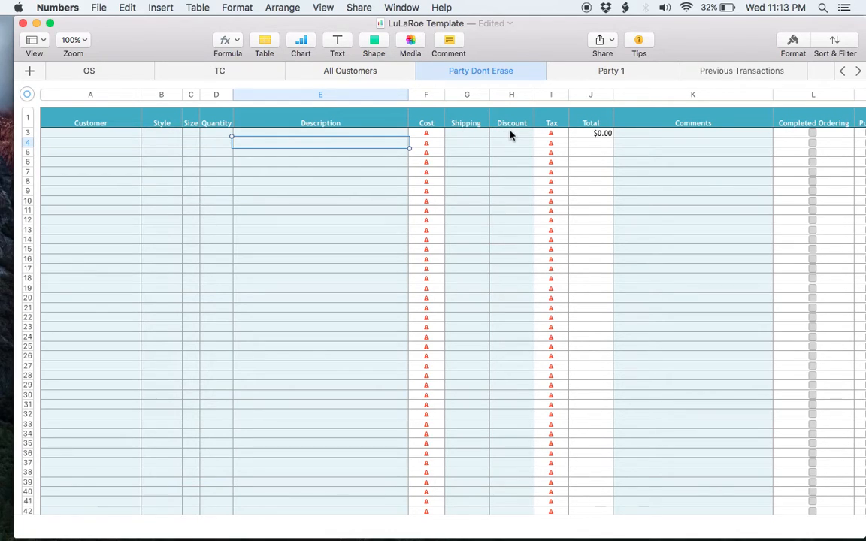
# - Start row 3 with the customer's name, style Maxi, size XXS and quantity 1
pyautogui.click(112, 135)
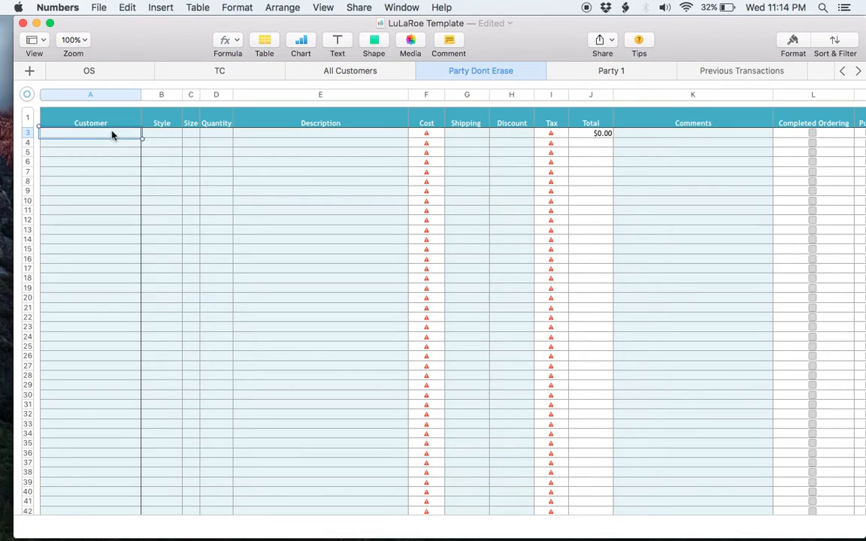
pyautogui.press('Tab')
pyautogui.write('Ma')
pyautogui.press('Tab')
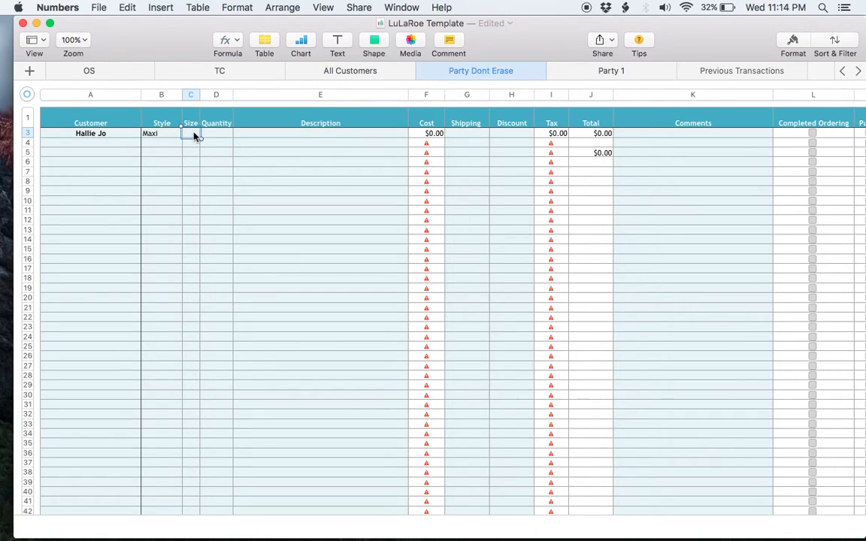
pyautogui.write('XXS')
pyautogui.press('Tab')
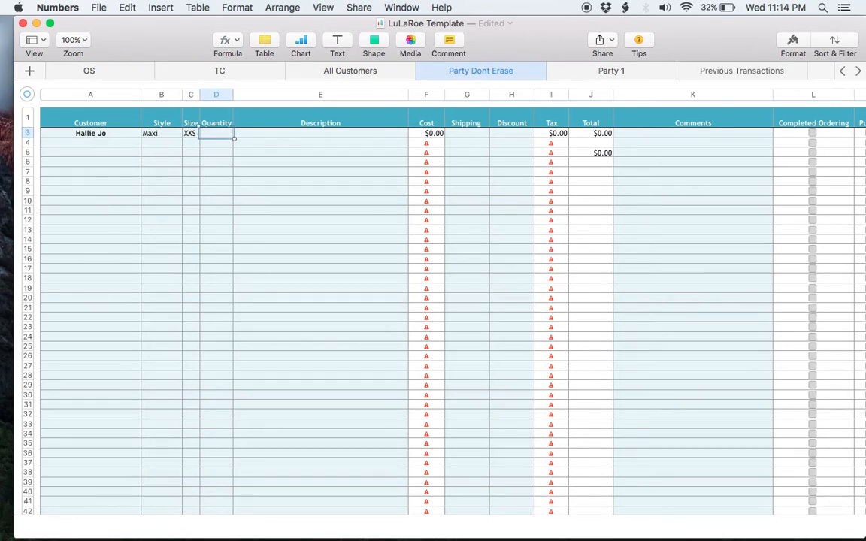
pyautogui.write('1')
pyautogui.press('Tab')
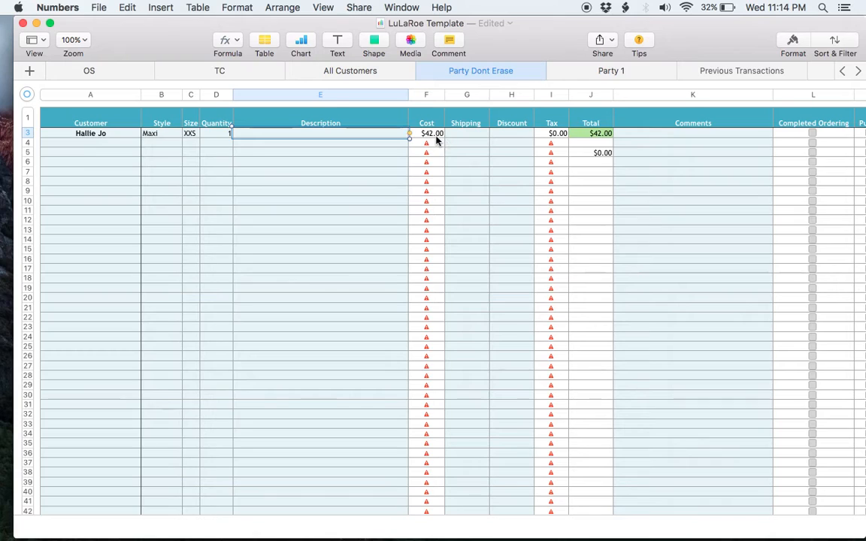
# - Try quantities 2 and 3 in D3, then set the quantity back to 1
pyautogui.click(217, 134)
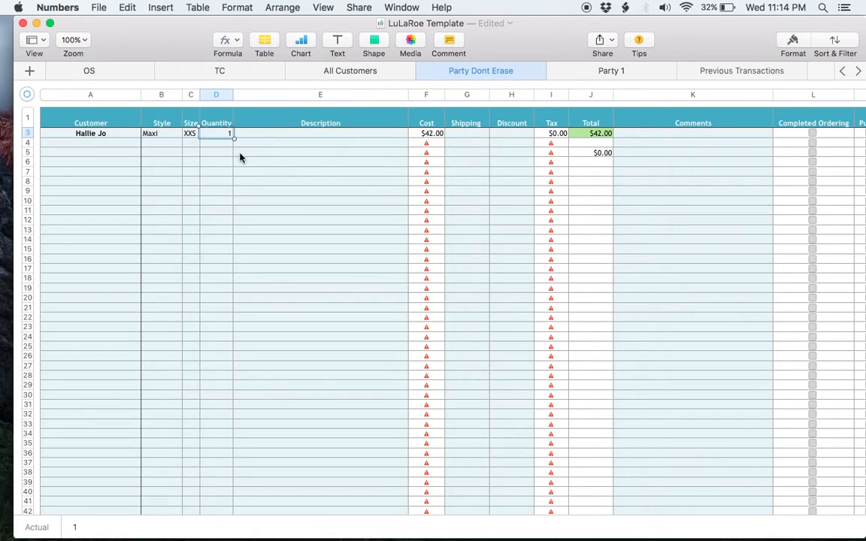
pyautogui.write('2')
pyautogui.press('Tab')
pyautogui.press('Left')
pyautogui.write('3')
pyautogui.press('Tab')
pyautogui.press('Left')
pyautogui.write('1')
pyautogui.press('Tab')
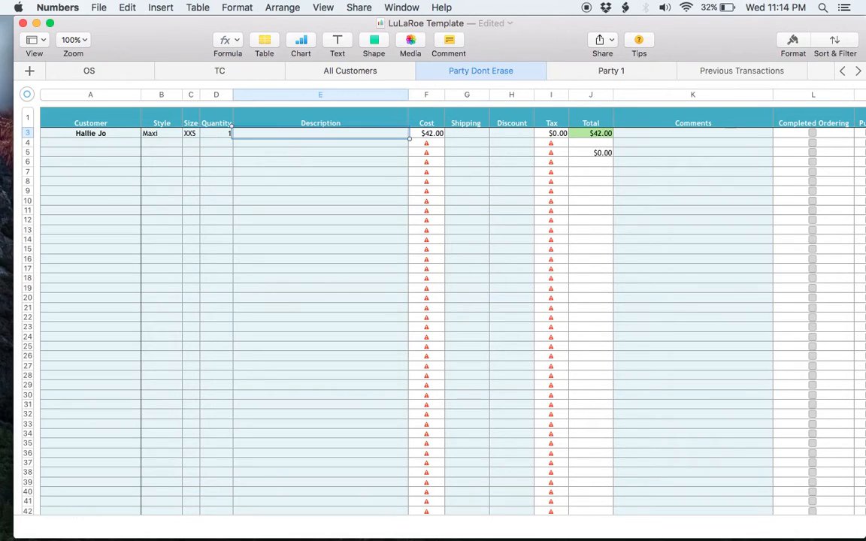
# - Enter the description 'Black with White flowers' and shipping of 6.00
pyautogui.write('Black with White flowers')
pyautogui.press('Tab')
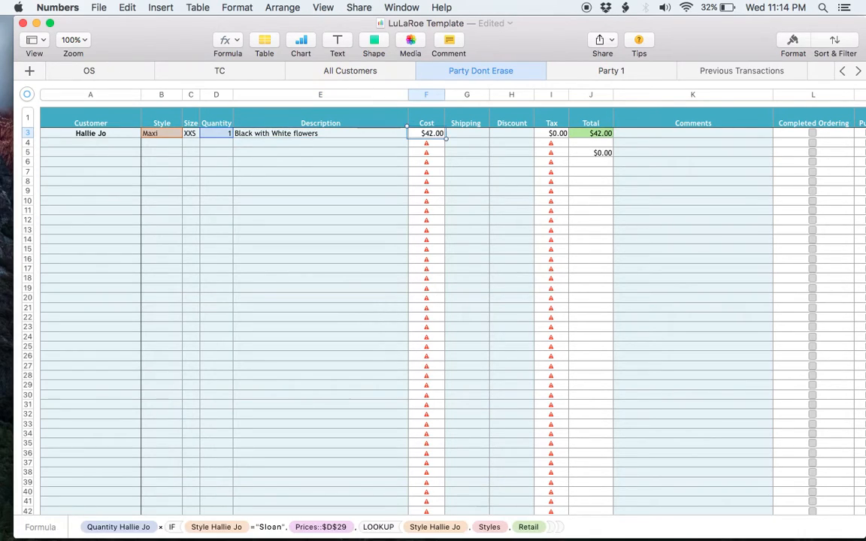
pyautogui.press('Tab')
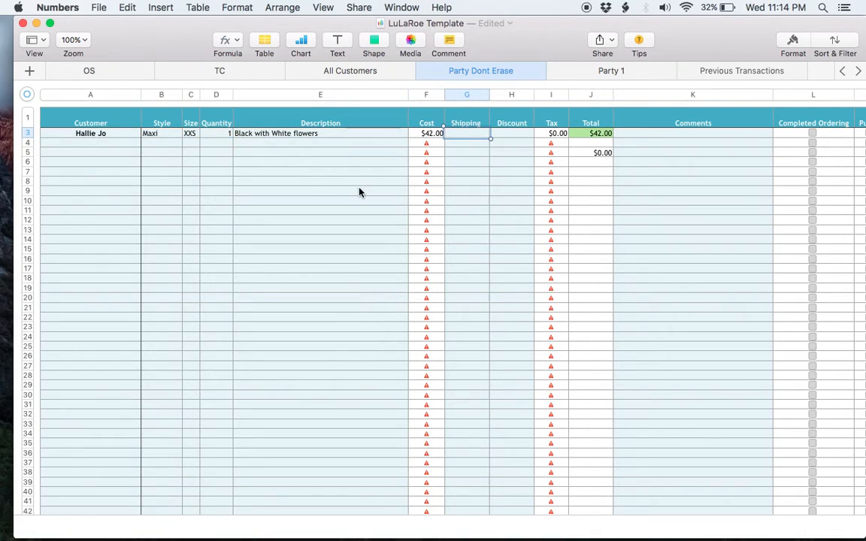
pyautogui.write('6')
pyautogui.press('Tab')
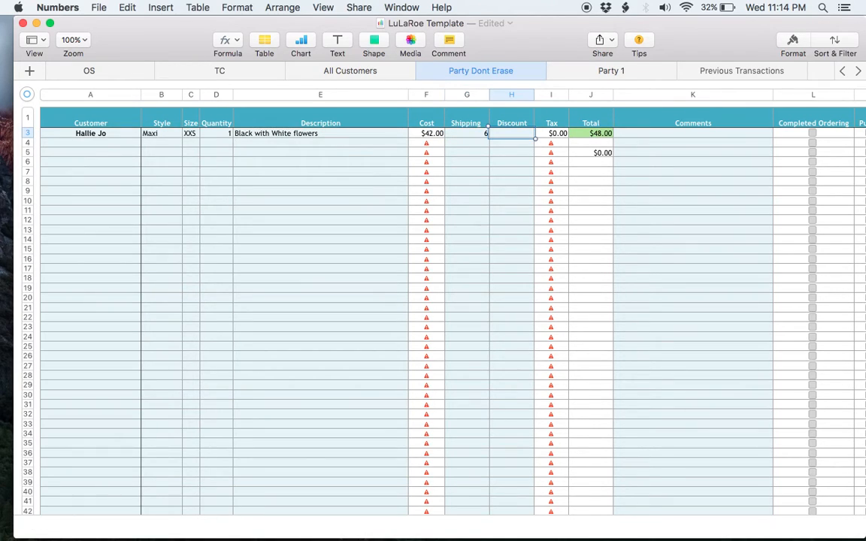
pyautogui.press('Left')
pyautogui.write('6.00')
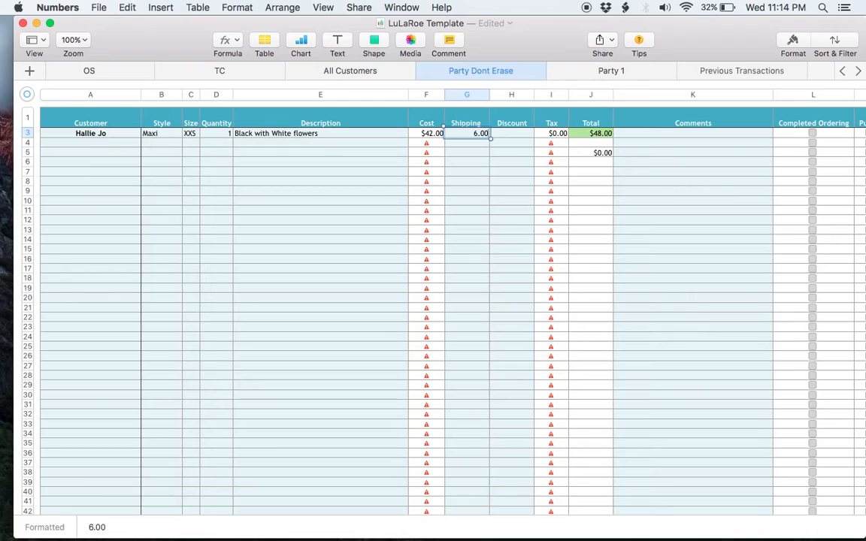
pyautogui.press('Tab')
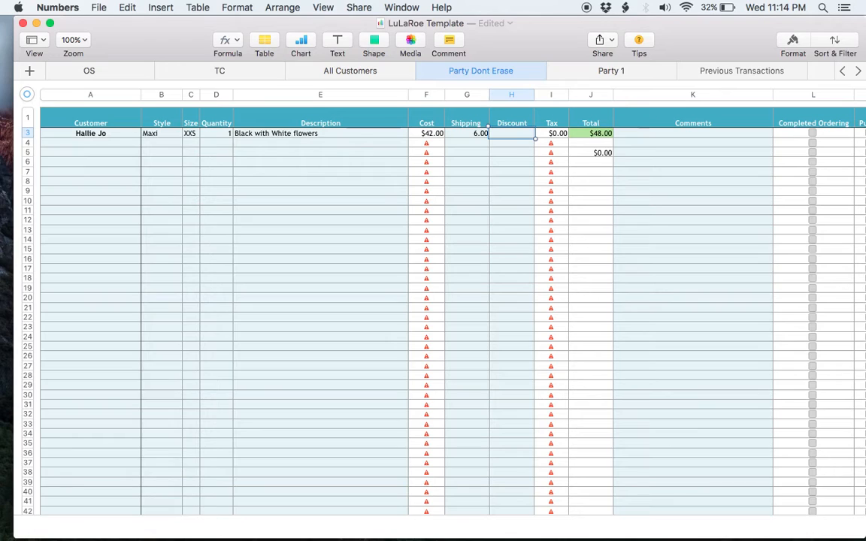
# - Enter a -5 discount with the comment 'Family Discount'
pyautogui.write('-5')
pyautogui.press('Tab')
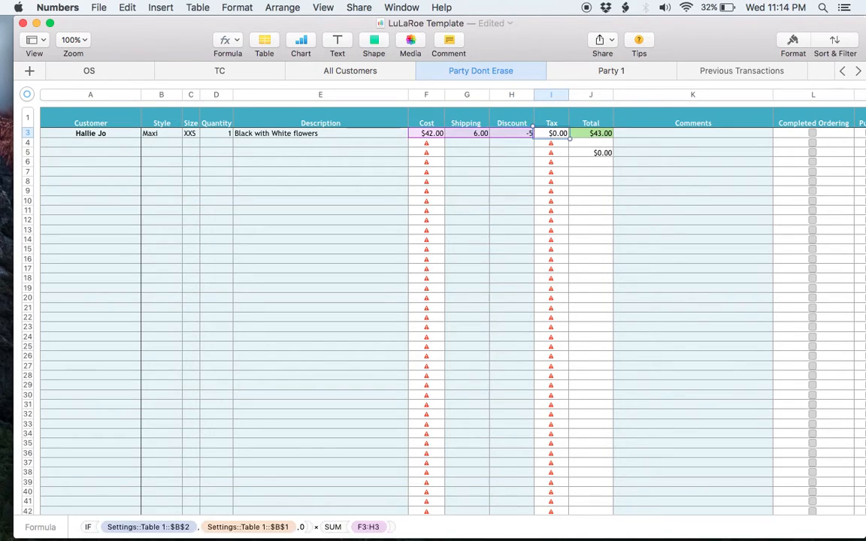
pyautogui.press('Tab')
pyautogui.press('Tab')
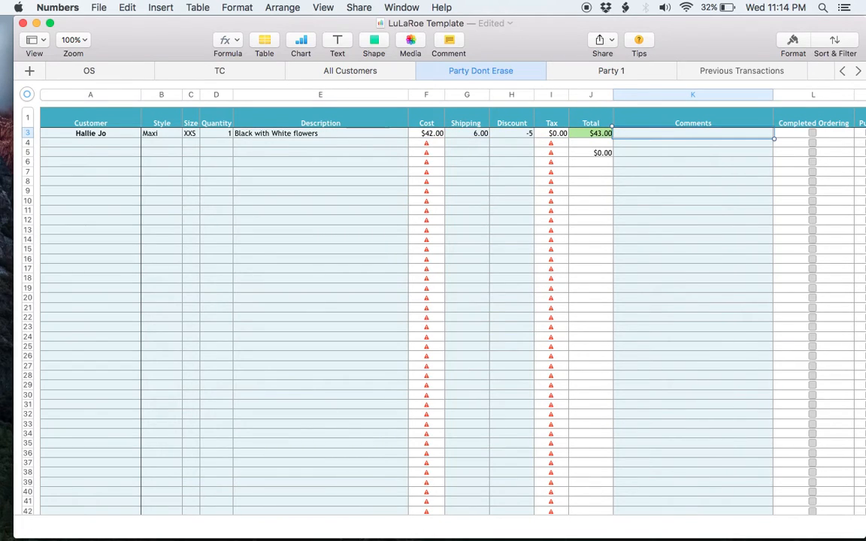
pyautogui.write('Family Discount')
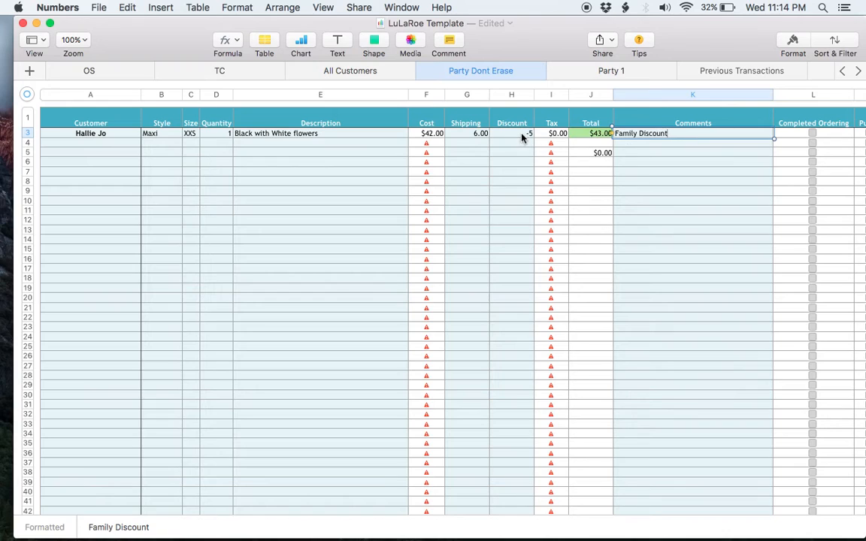
# - Inspect the Cost, Discount, Tax and Total formulas of the row 3 order
pyautogui.click(636, 145)
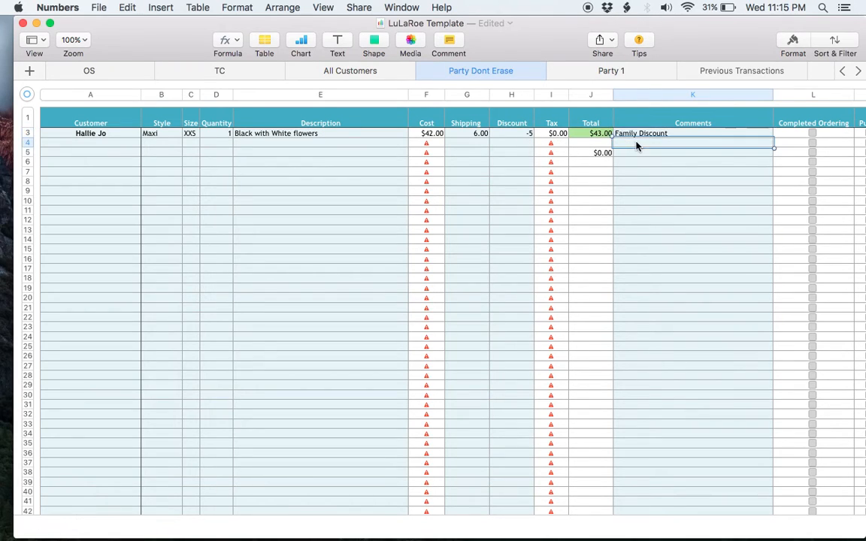
pyautogui.doubleClick(601, 133)
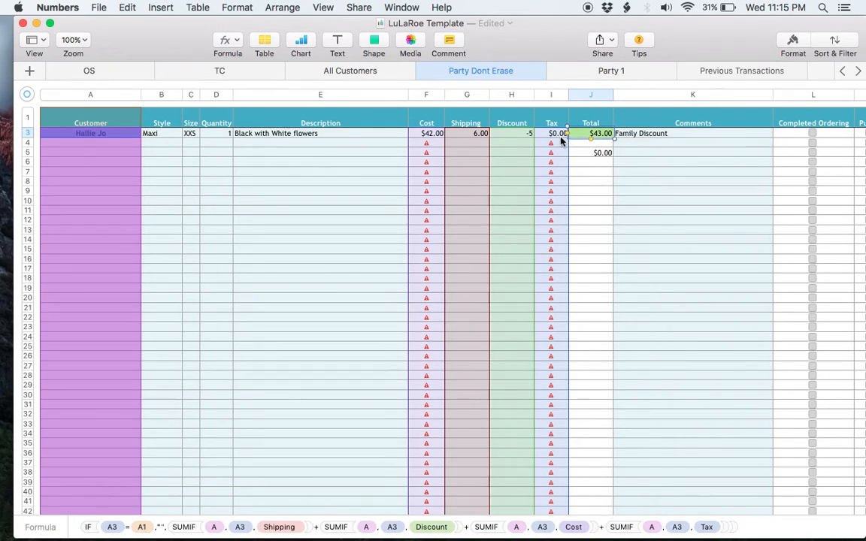
pyautogui.click(560, 136)
pyautogui.click(517, 135)
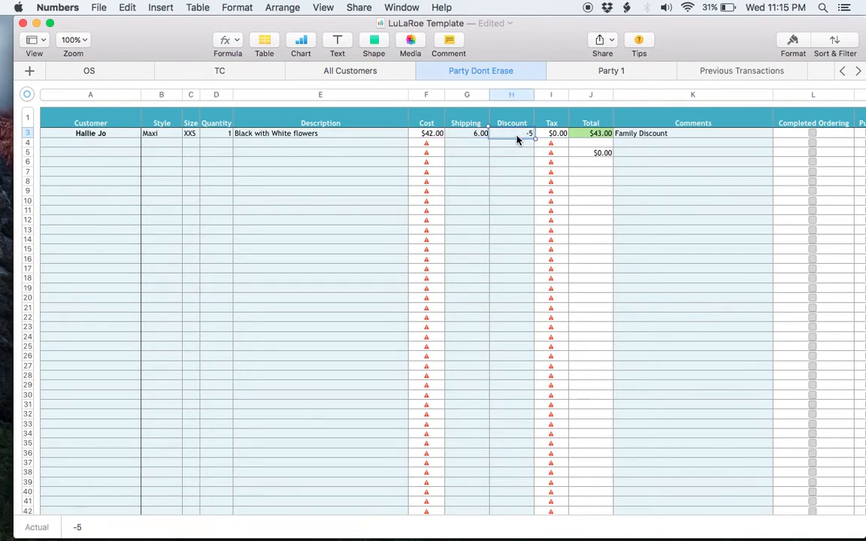
pyautogui.click(477, 136)
pyautogui.click(441, 134)
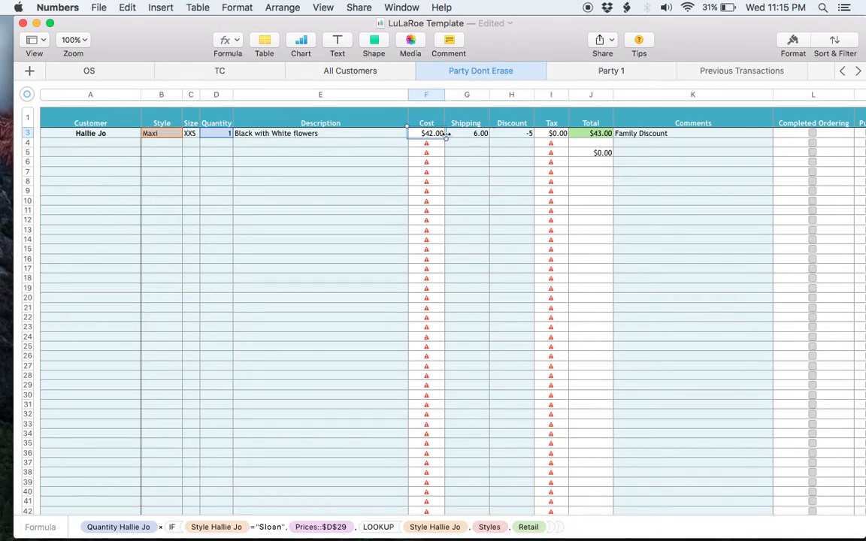
pyautogui.click(557, 133)
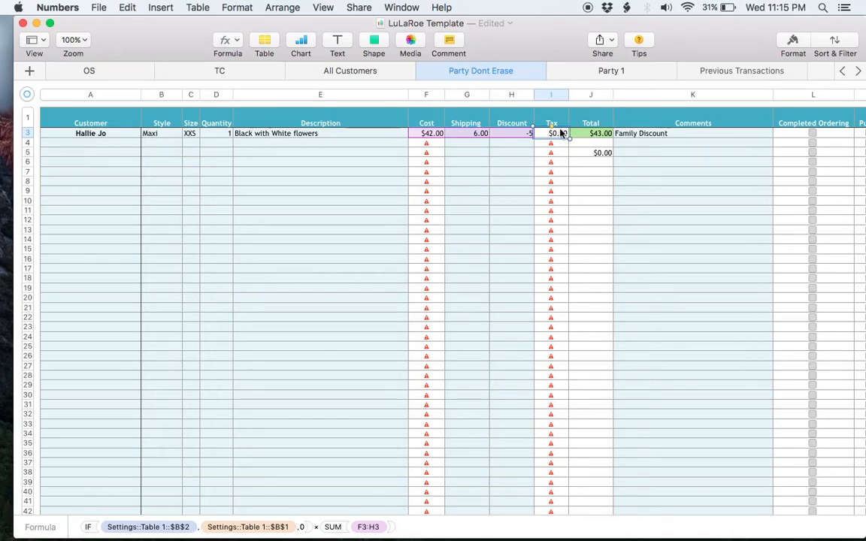
pyautogui.hscroll(3, 607, 76)
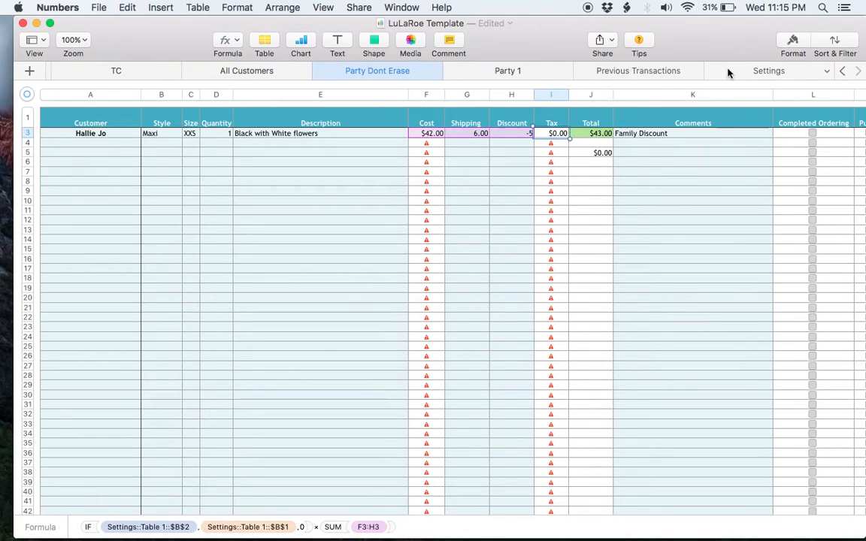
# - Turn on Charge Tax and set the Settings tax rate to 100%, then review the order
pyautogui.click(728, 72)
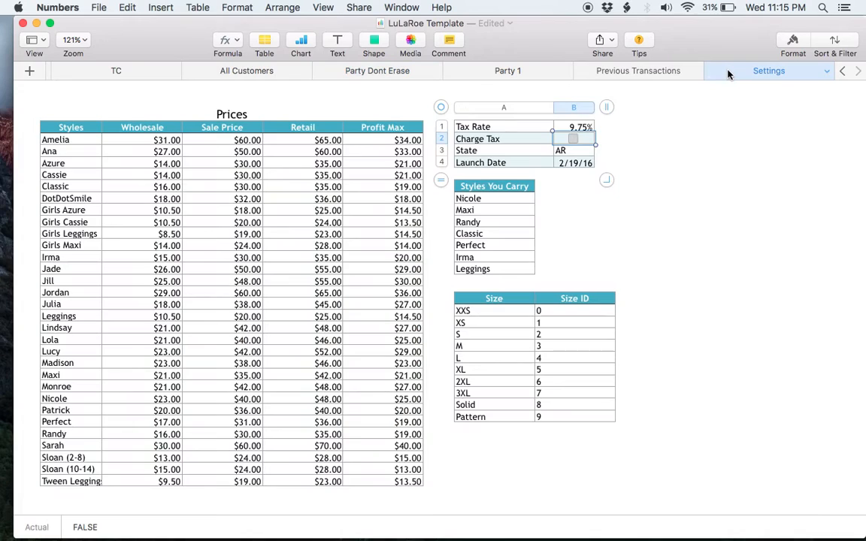
pyautogui.click(574, 140)
pyautogui.click(407, 73)
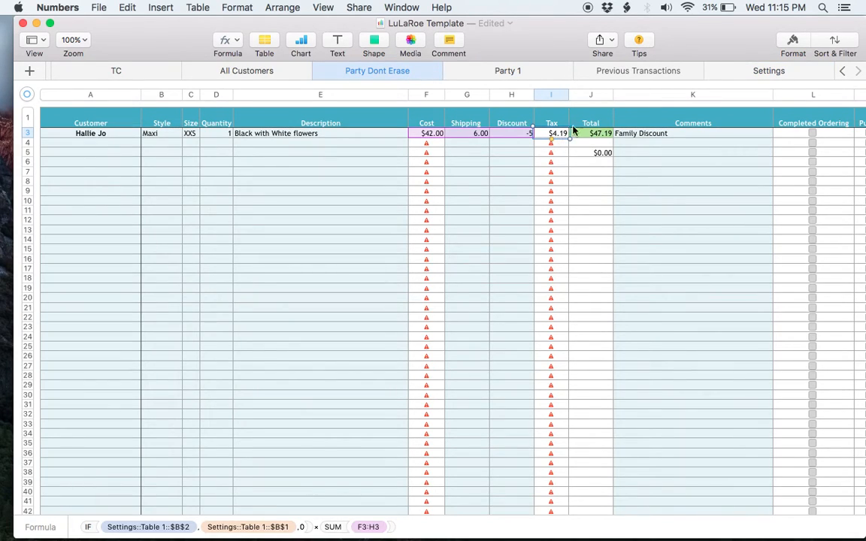
pyautogui.click(756, 69)
pyautogui.click(574, 126)
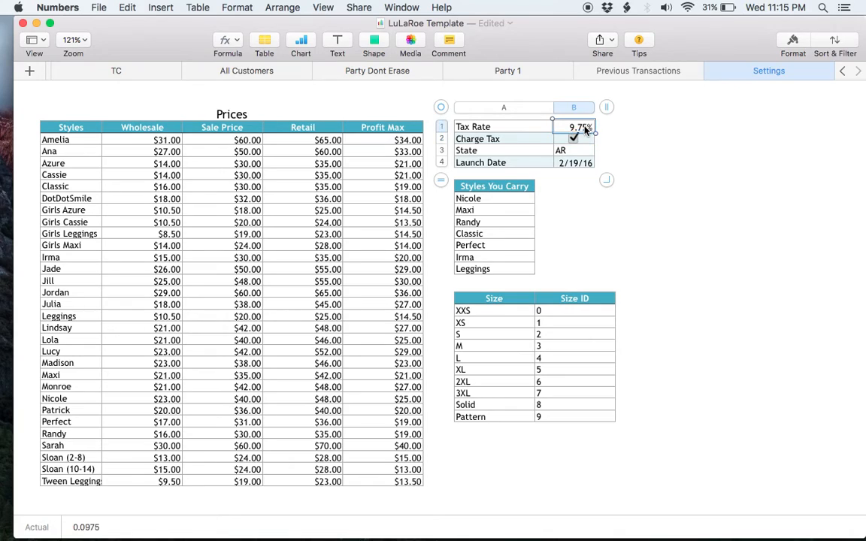
pyautogui.write('100')
pyautogui.press('Return')
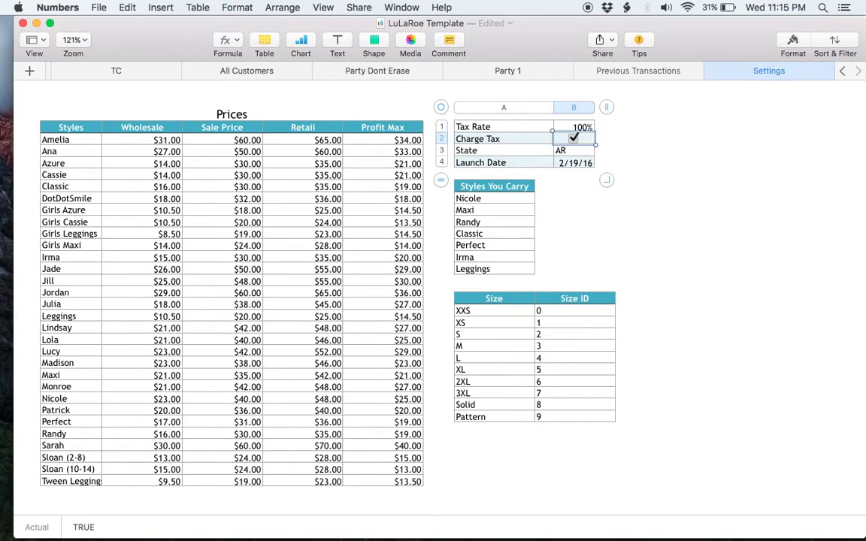
pyautogui.click(369, 73)
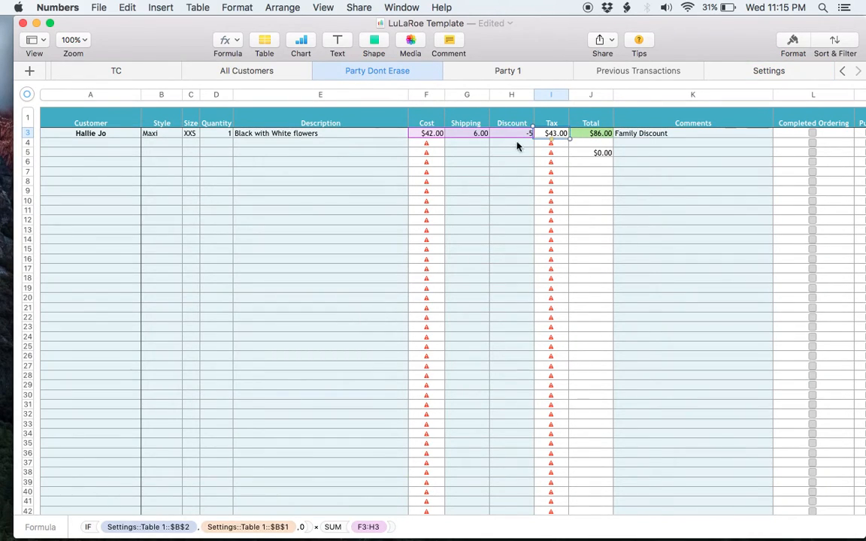
# - Restore the tax rate to 9.75% and turn off Charge Tax on Settings
pyautogui.click(754, 70)
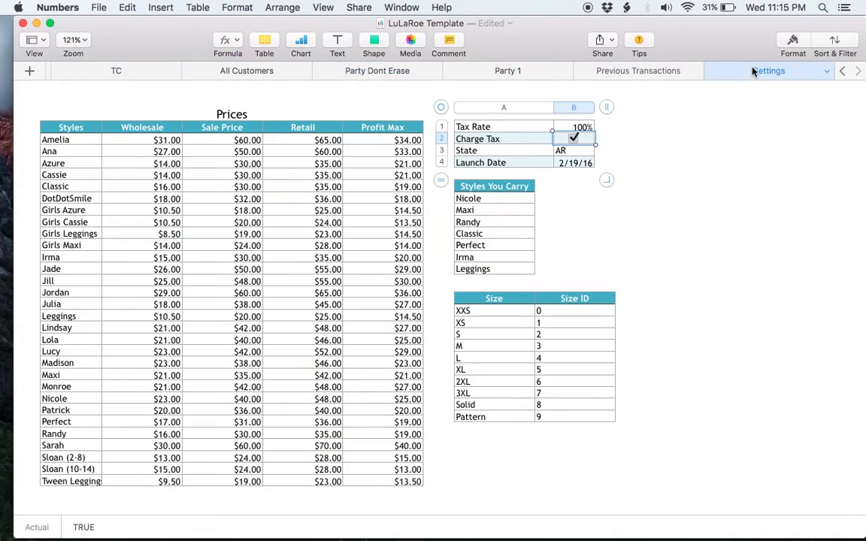
pyautogui.click(578, 127)
pyautogui.write('1')
pyautogui.press('BackSpace')
pyautogui.write('9.75')
pyautogui.click(635, 124)
pyautogui.click(574, 139)
# - Tick Completed Ordering for the row 3 order on Party Dont Erase
pyautogui.click(402, 73)
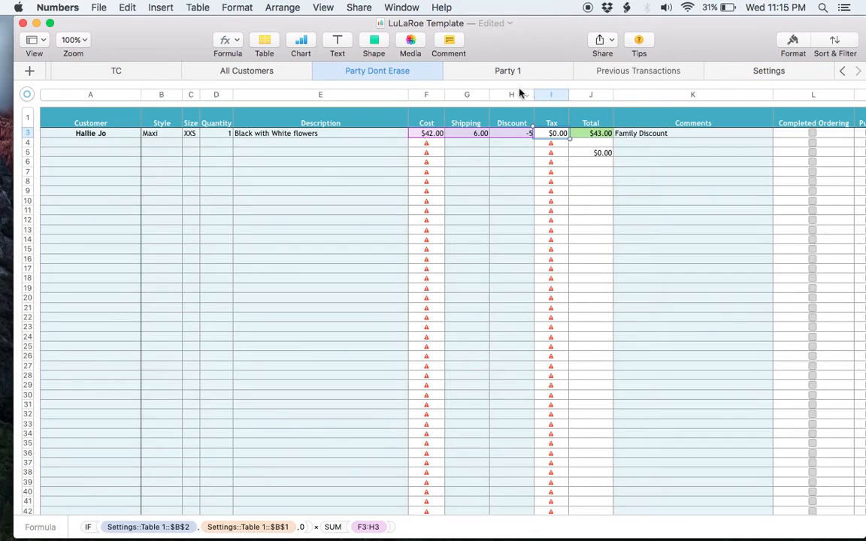
pyautogui.hscroll(3, 675, 180)
pyautogui.hscroll(1, 675, 181)
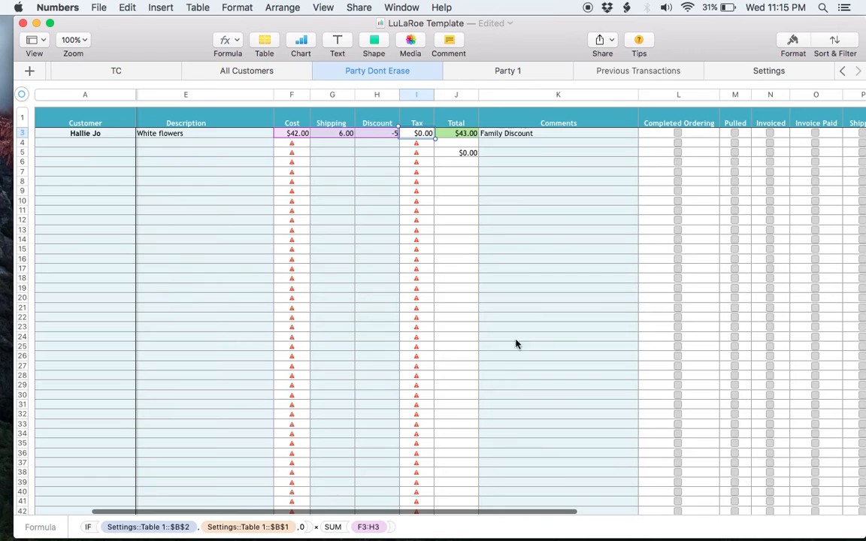
pyautogui.hscroll(5, 597, 241)
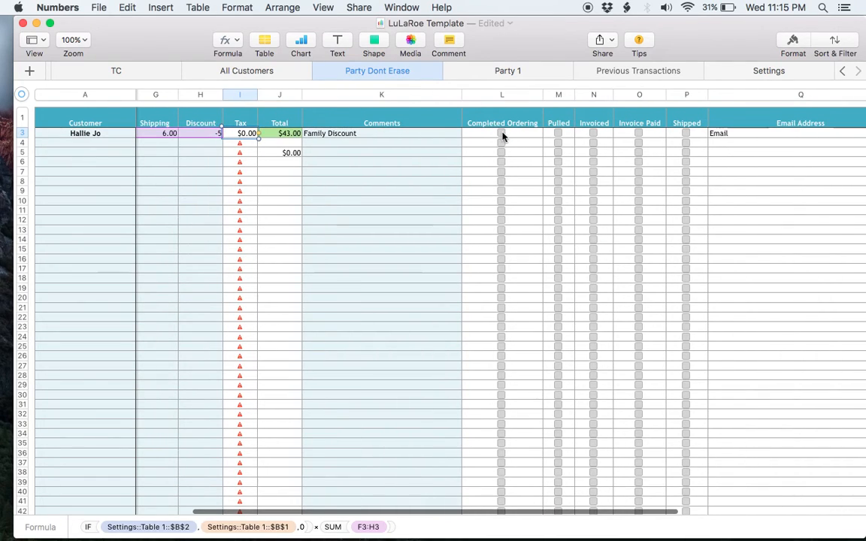
pyautogui.click(502, 134)
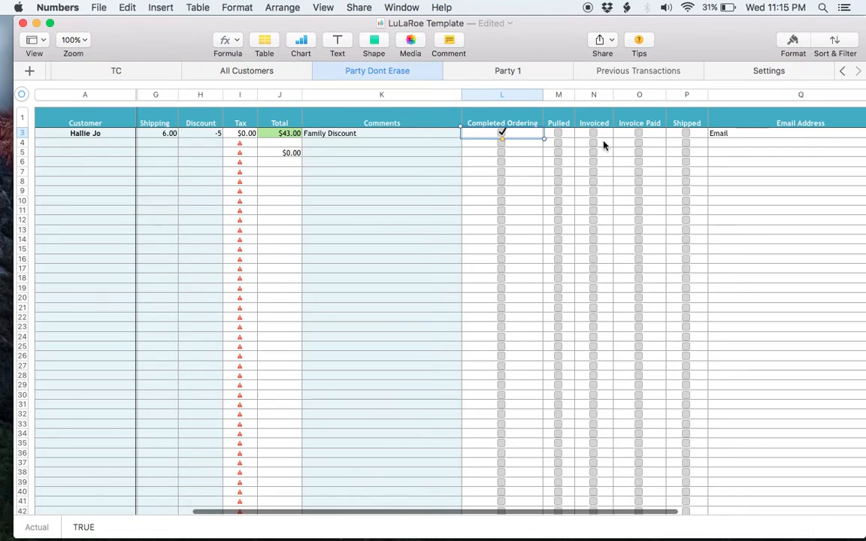
pyautogui.hscroll(5, 687, 147)
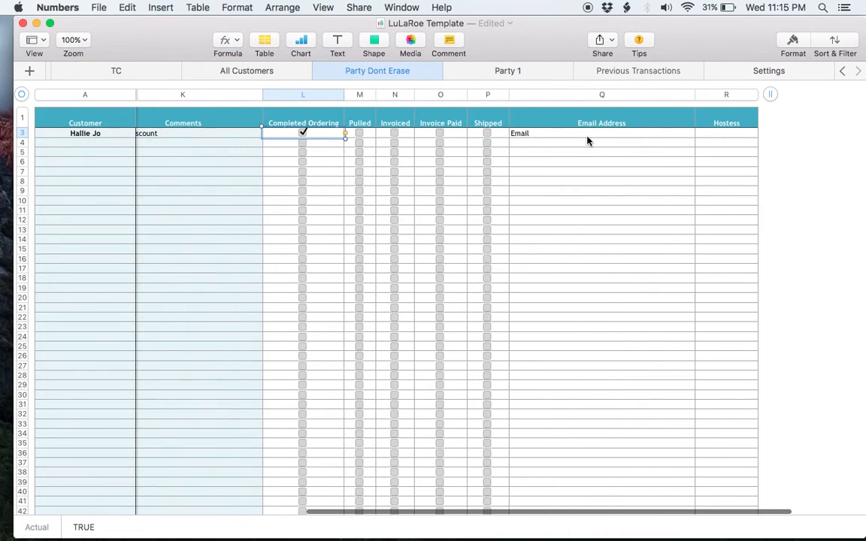
# - Glance at the All Customers and Party 1 sheets, then select row 3's Email Address cell
pyautogui.click(263, 71)
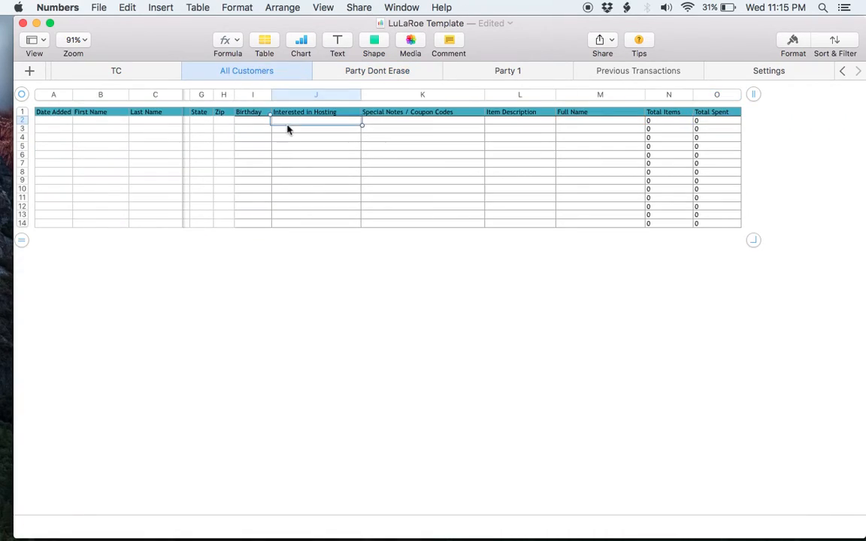
pyautogui.click(534, 73)
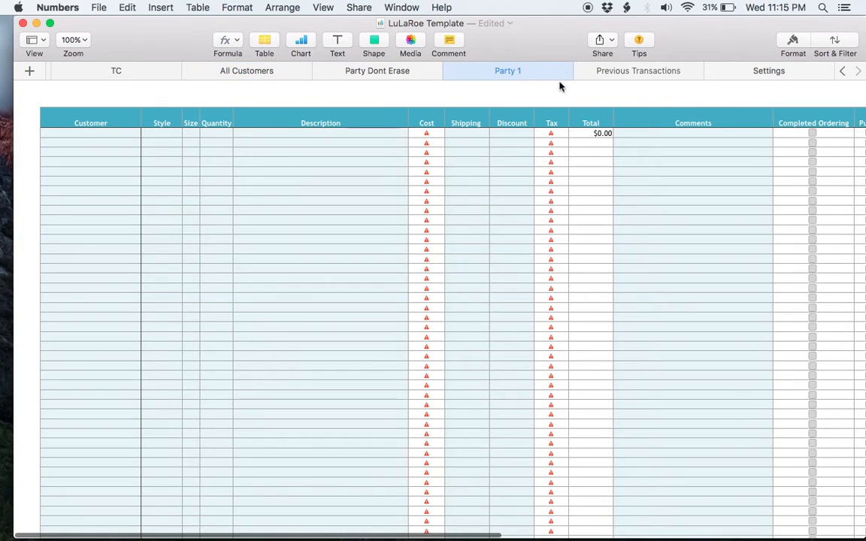
pyautogui.hscroll(8, 645, 124)
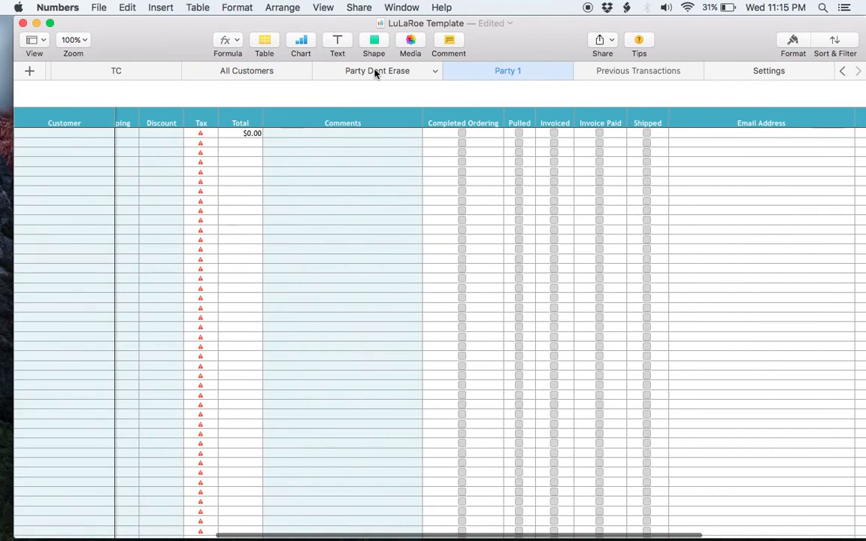
pyautogui.click(376, 73)
pyautogui.click(565, 136)
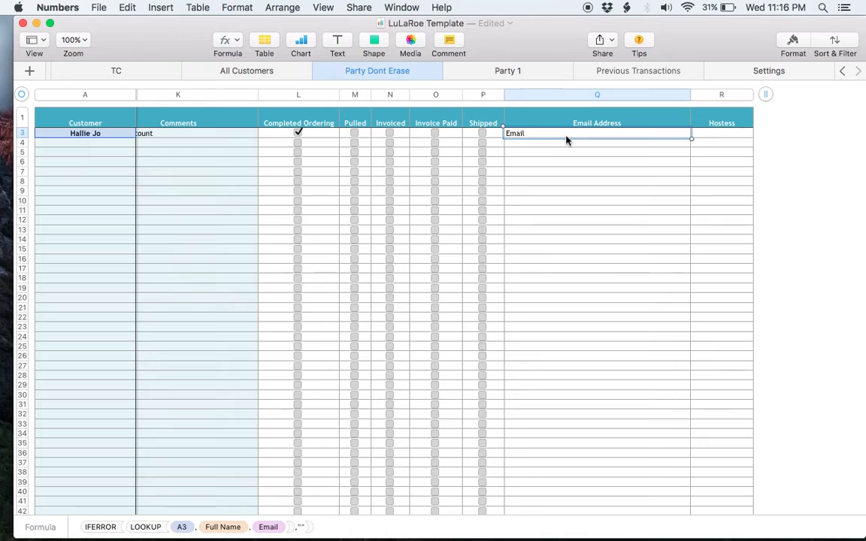
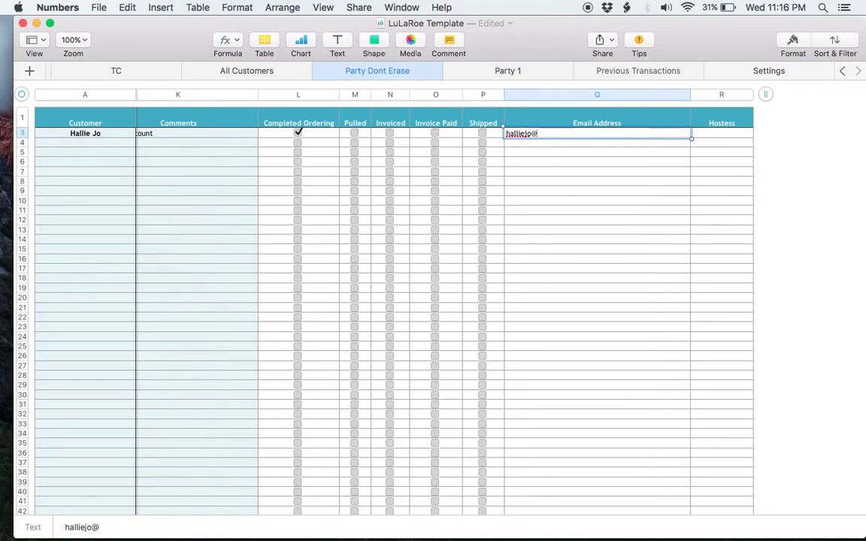
# - Enter the customer's e-mail address in Q3 and the hostess's name in R3
pyautogui.press('Tab')
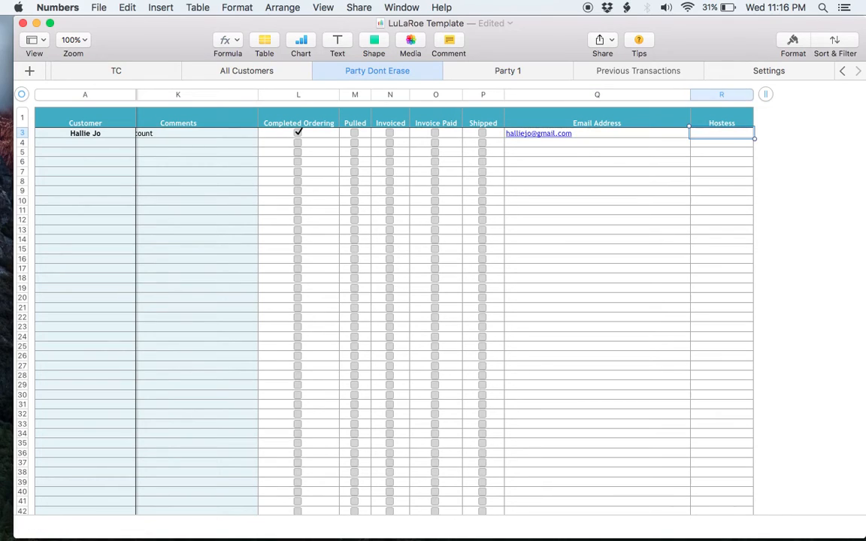
pyautogui.write('Marry Ann')
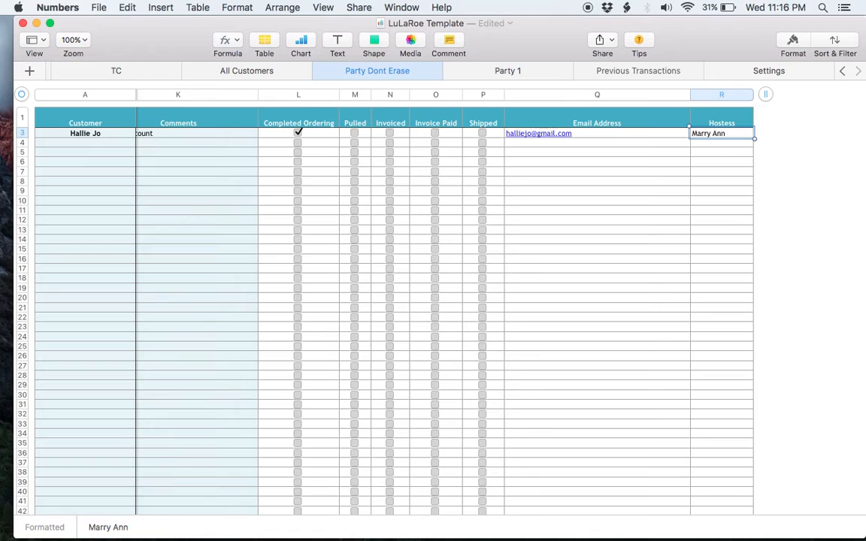
pyautogui.press('Return')
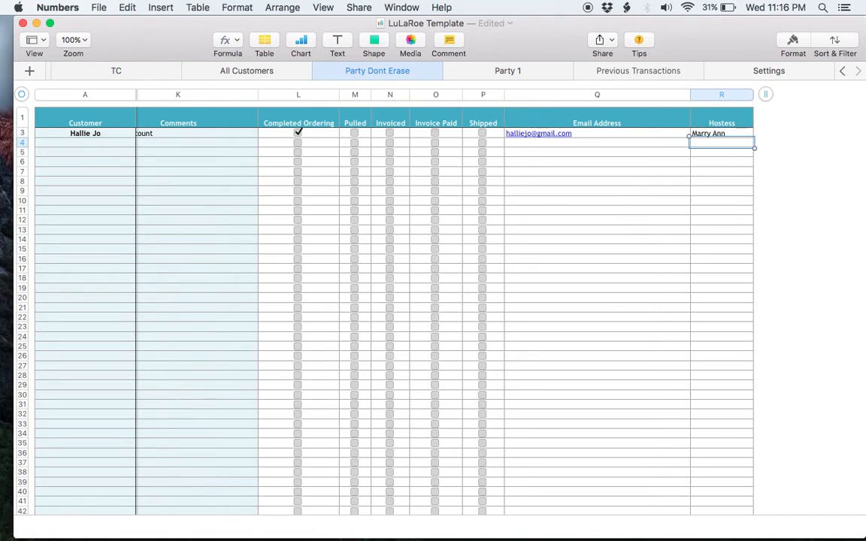
# - Remove the hostess entry, restore Q3's Email formula, and return to customer cell A3
pyautogui.press('Up')
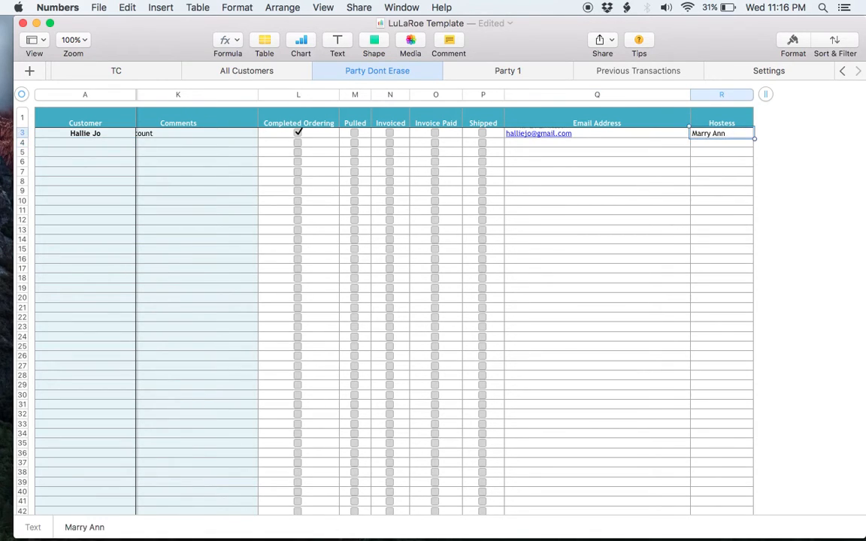
pyautogui.press('Delete')
pyautogui.press('Left')
pyautogui.press('Down')
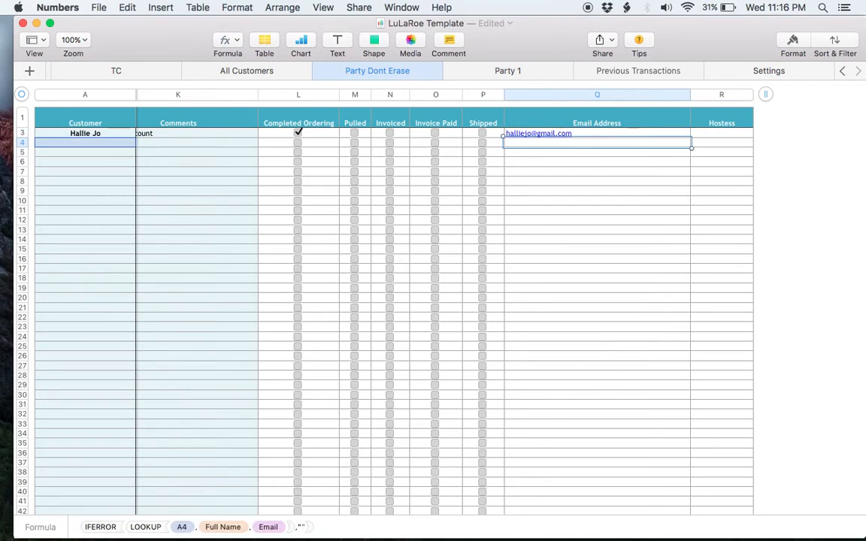
pyautogui.press('super+c')
pyautogui.press('Up')
pyautogui.press('super+v')
pyautogui.click(85, 133)
pyautogui.press('Right')
pyautogui.press('Left')
# - Copy the customer's order row through Hostess from the Party Dont Erase sheet
pyautogui.click(633, 71)
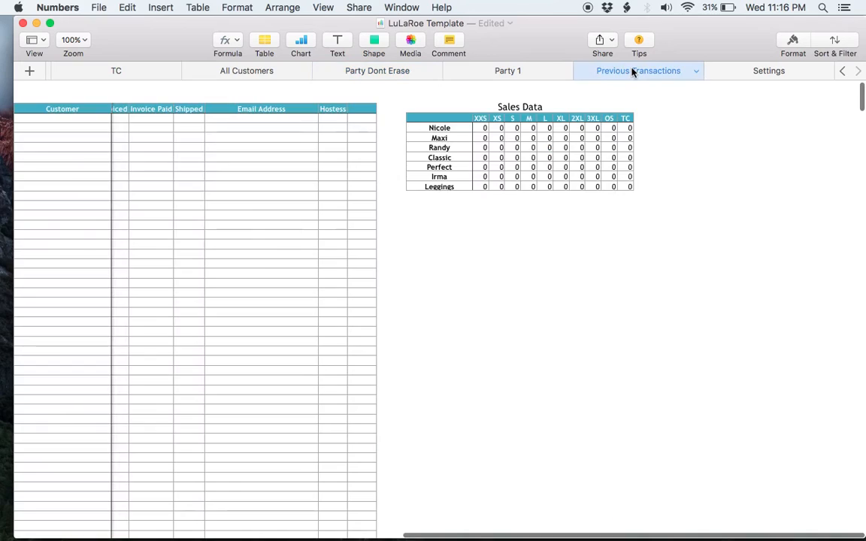
pyautogui.hscroll(-8, 377, 158)
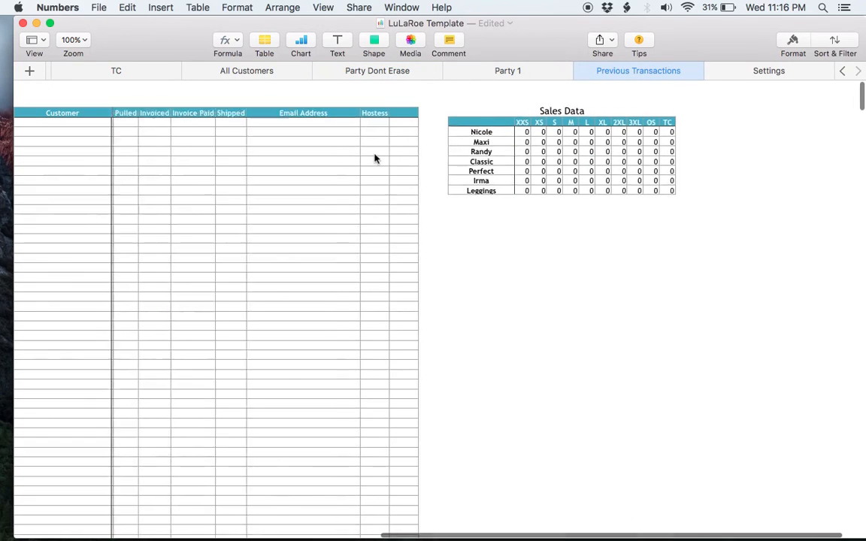
pyautogui.click(395, 75)
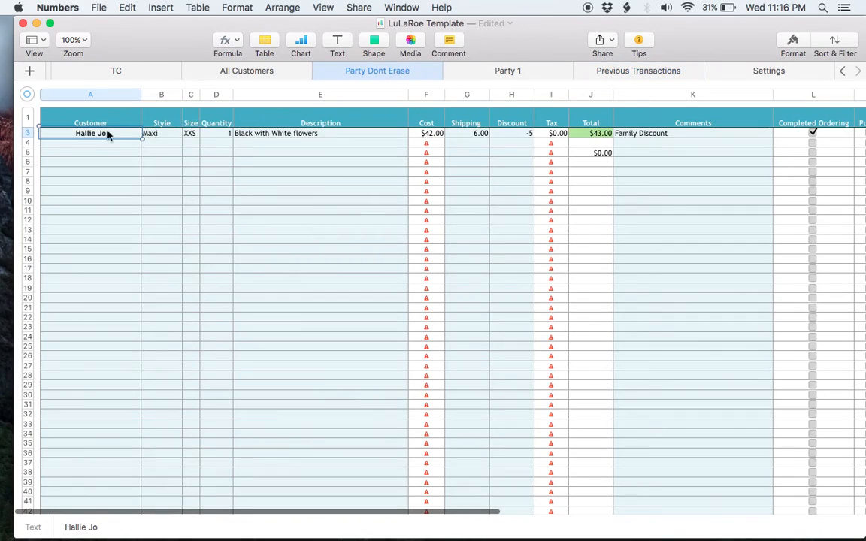
pyautogui.press('shift+super+Right')
pyautogui.press('super+c')
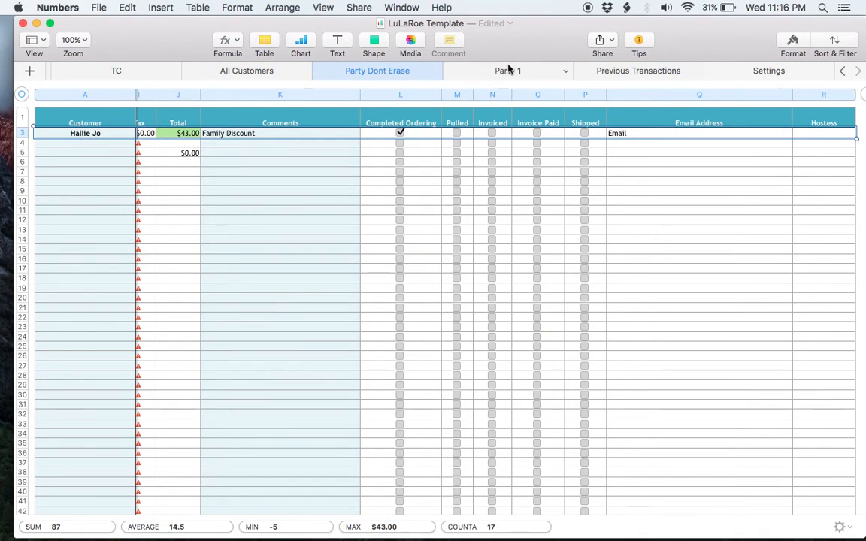
# - Paste the order into row 2 of Previous Transactions and check the Sales Data Maxi XXS count
pyautogui.click(651, 71)
pyautogui.click(60, 124)
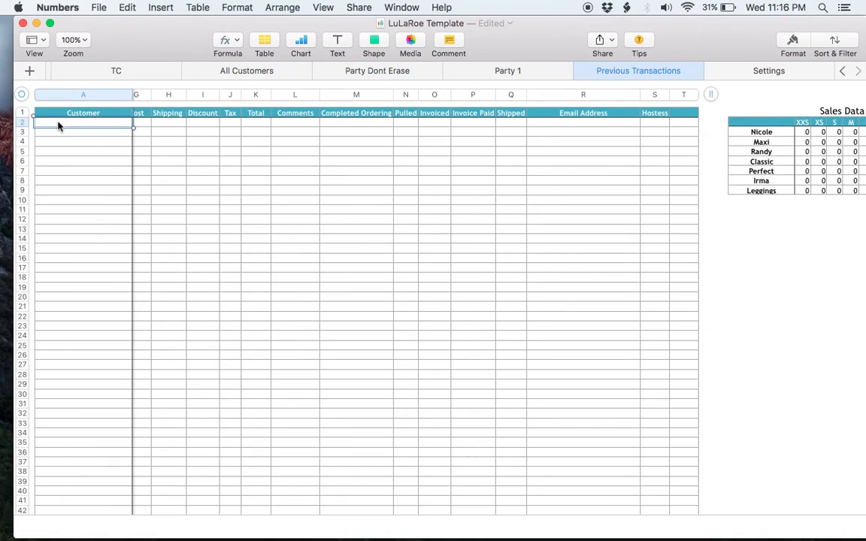
pyautogui.press('super+v')
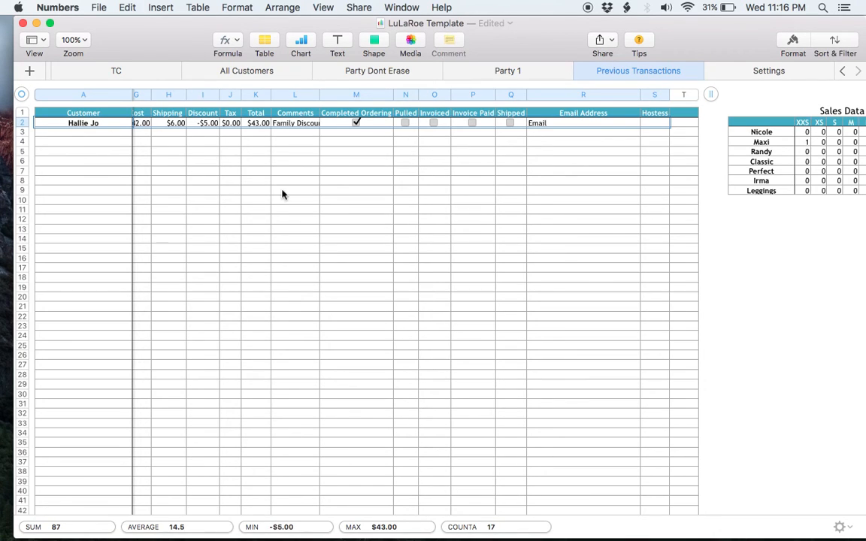
pyautogui.hscroll(10, 406, 161)
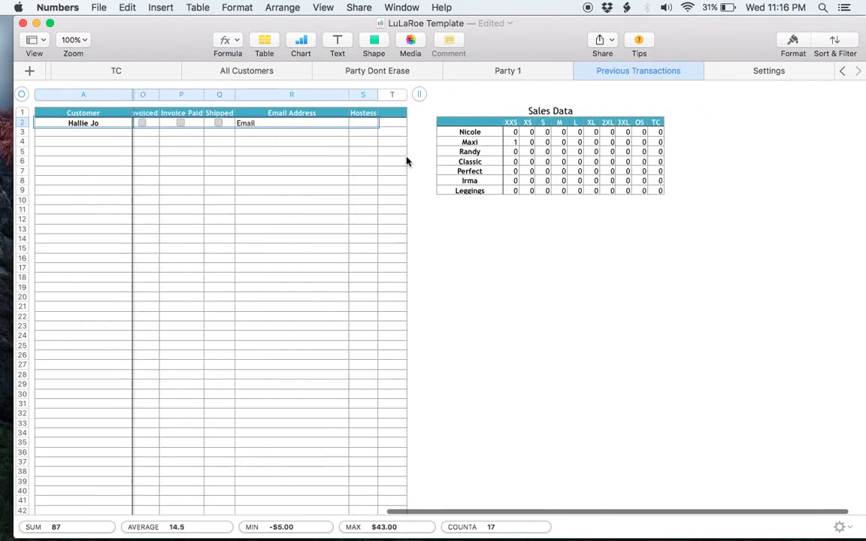
pyautogui.click(483, 143)
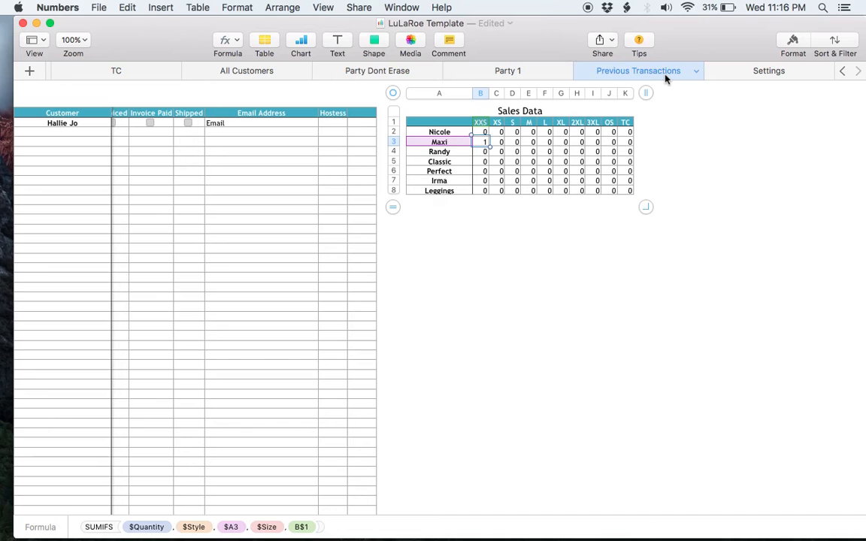
pyautogui.click(721, 73)
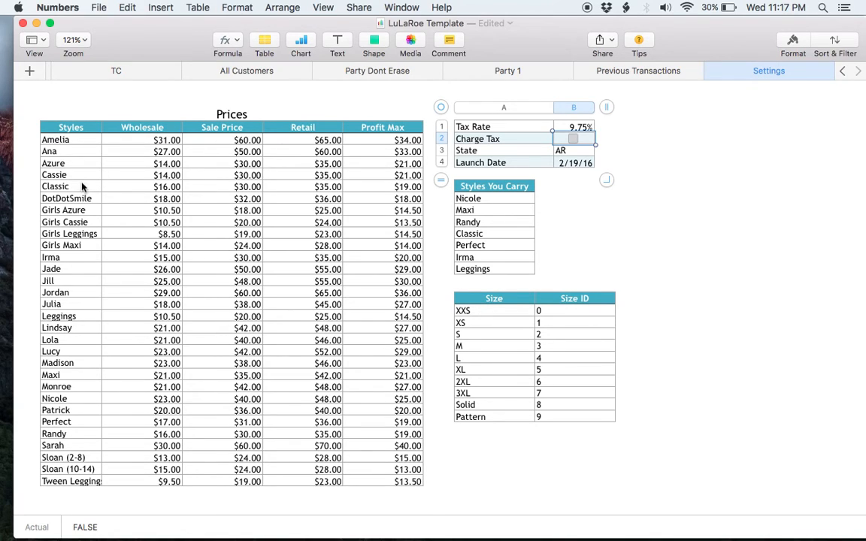
# - Try a 32 retail price for Cassie, then revert it to $35.00
pyautogui.click(340, 175)
pyautogui.write('32')
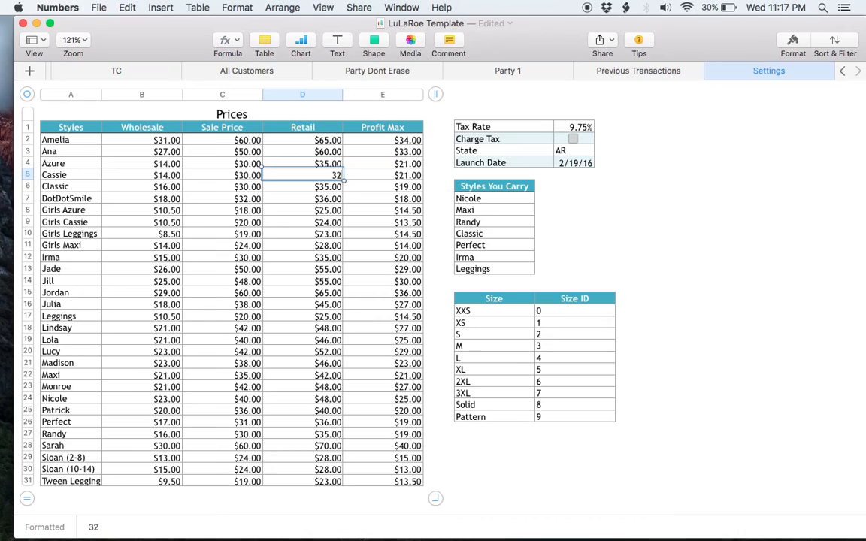
pyautogui.press('Return')
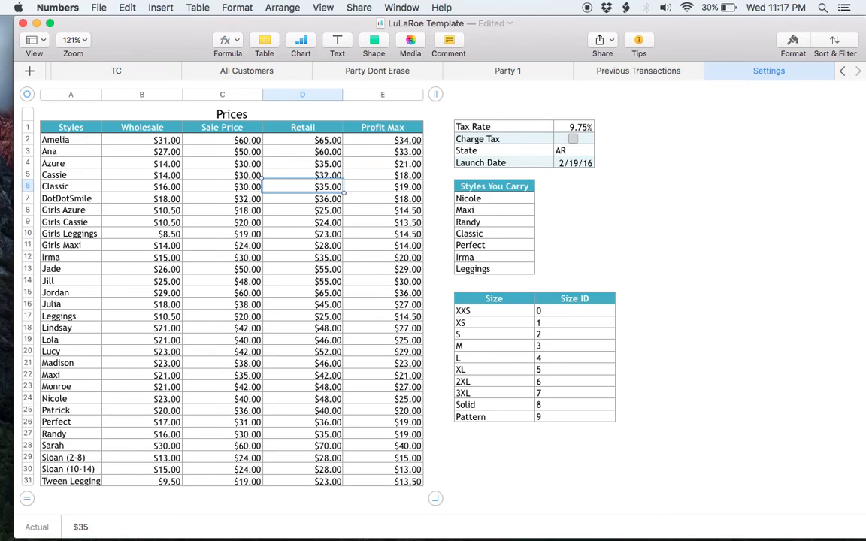
pyautogui.press('super+z')
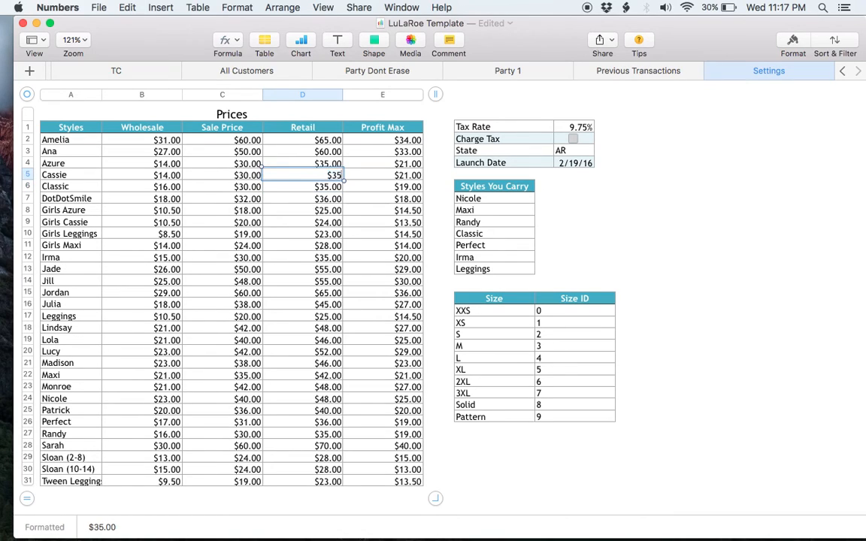
pyautogui.press('Return')
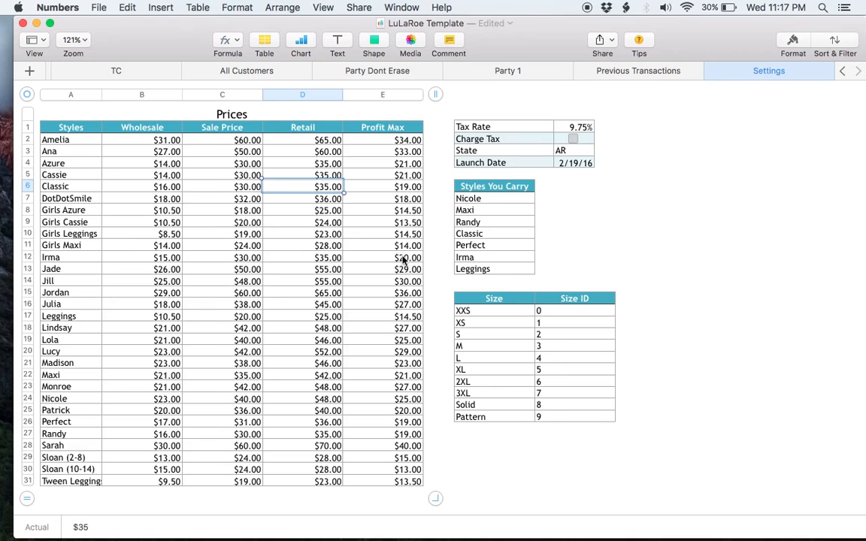
# - Replace Maxi with Ana in the Styles You Carry list
pyautogui.scroll(-5, 386, 299)
pyautogui.scroll(-12, 390, 299)
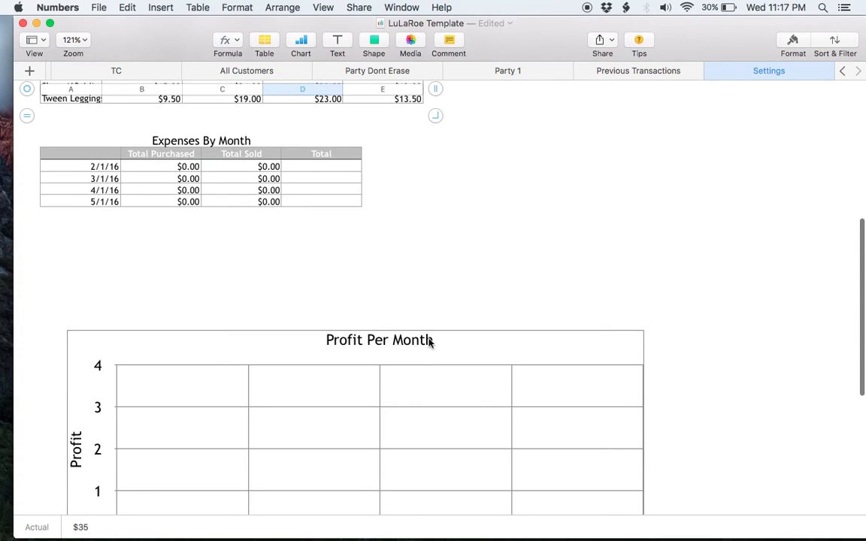
pyautogui.scroll(-3, 398, 291)
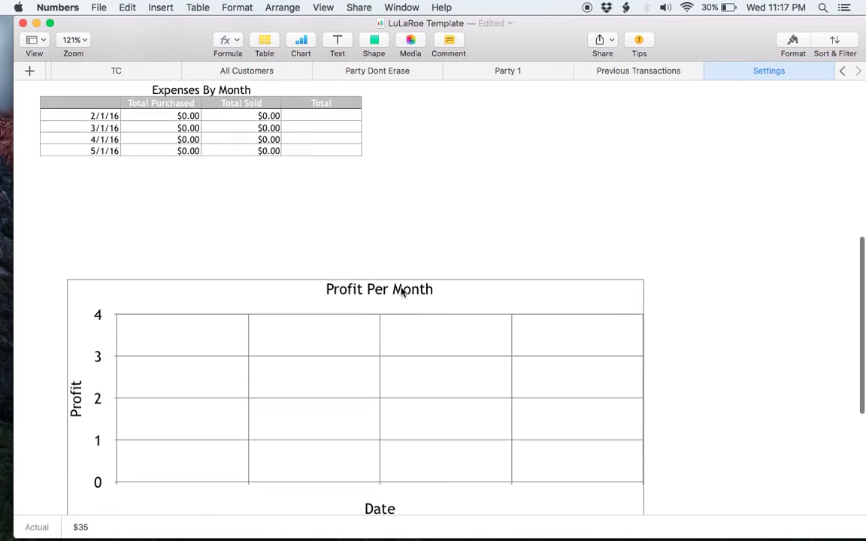
pyautogui.scroll(2, 401, 292)
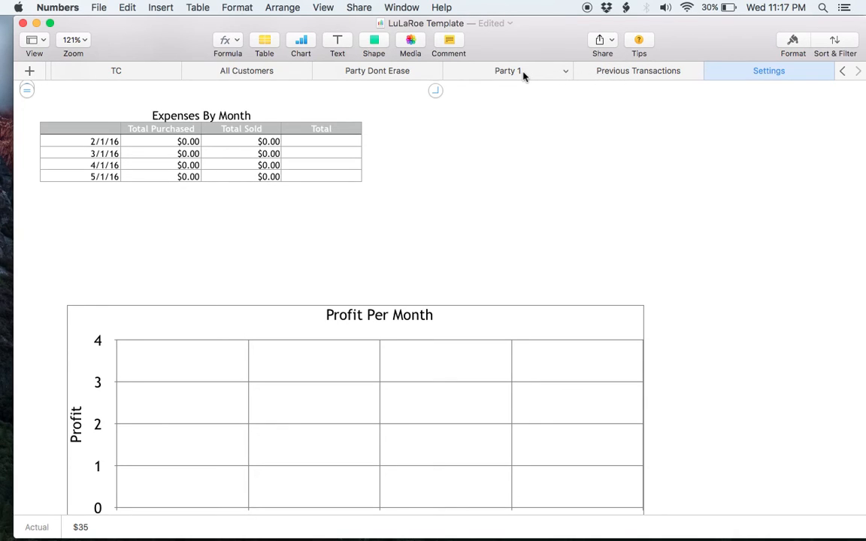
pyautogui.scroll(15, 526, 154)
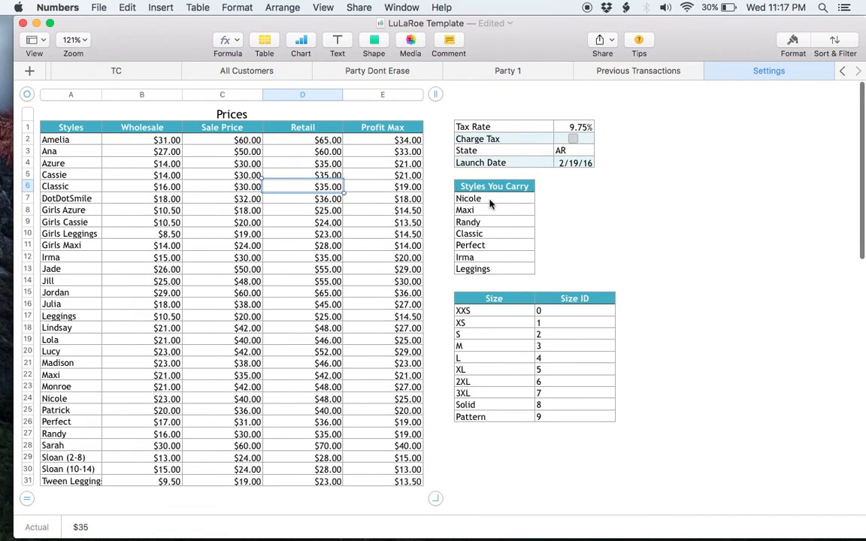
pyautogui.click(489, 200)
pyautogui.click(493, 222)
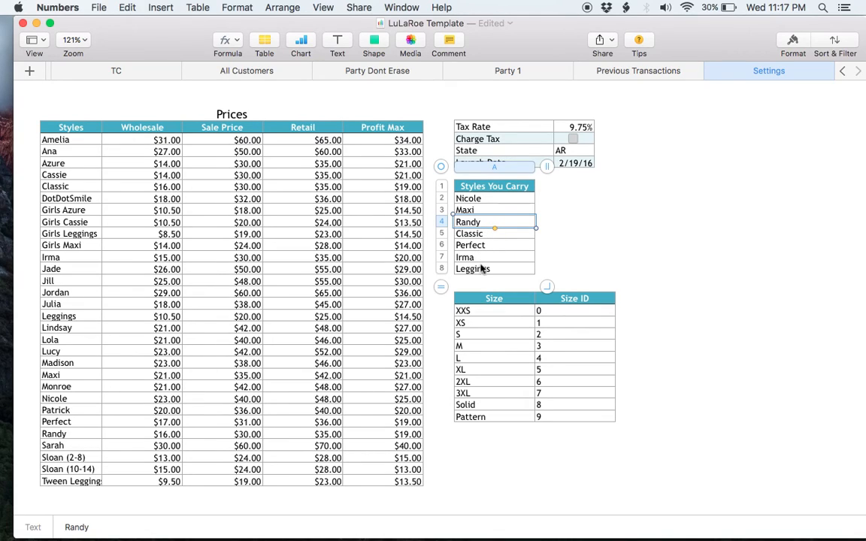
pyautogui.click(481, 211)
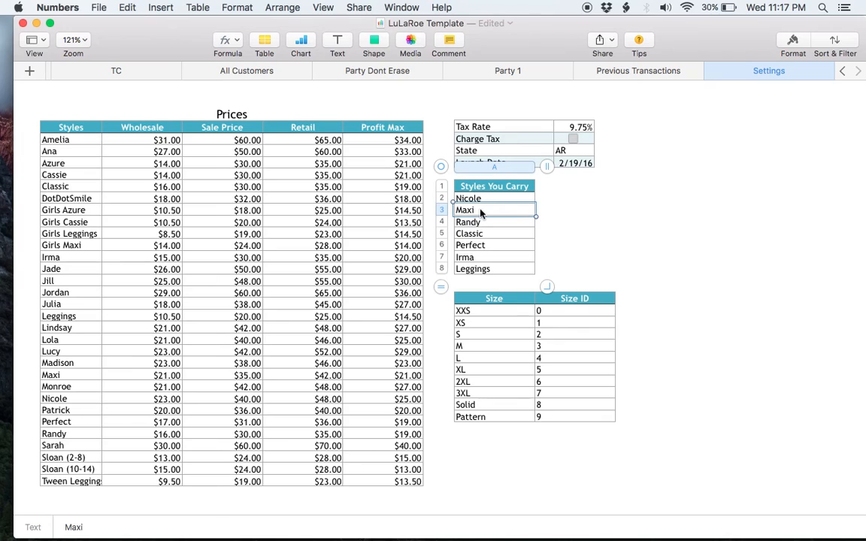
pyautogui.write('Ana')
pyautogui.press('Return')
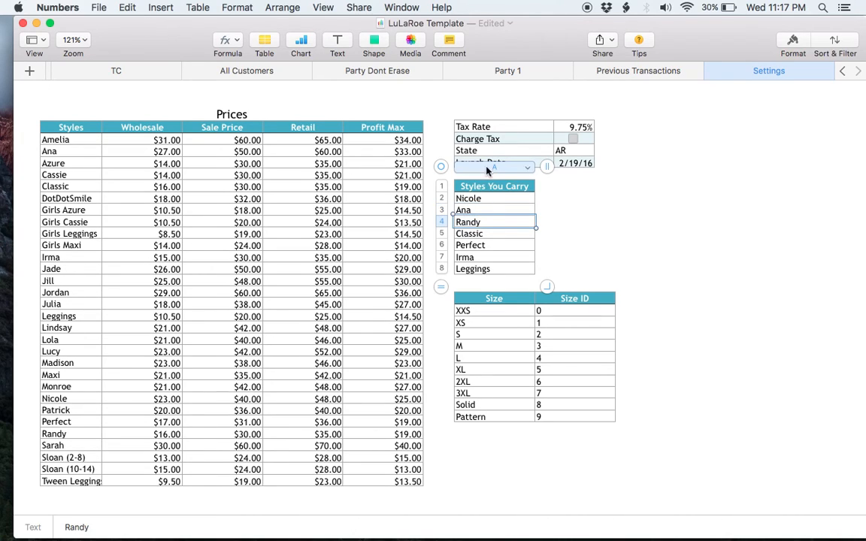
pyautogui.hscroll(-10, 470, 70)
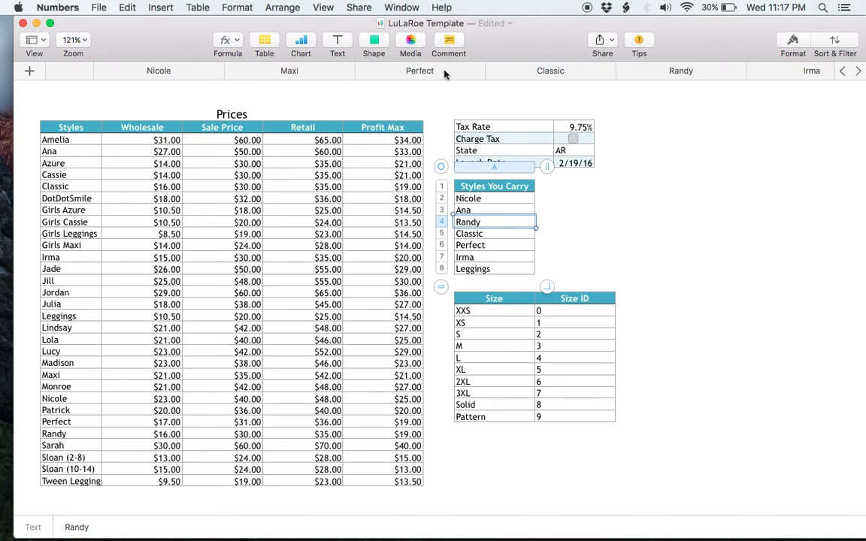
pyautogui.hscroll(-5, 278, 75)
# - Check the Ana row in the Inventory order table, then rename the Maxi sheet to Ana
pyautogui.click(319, 75)
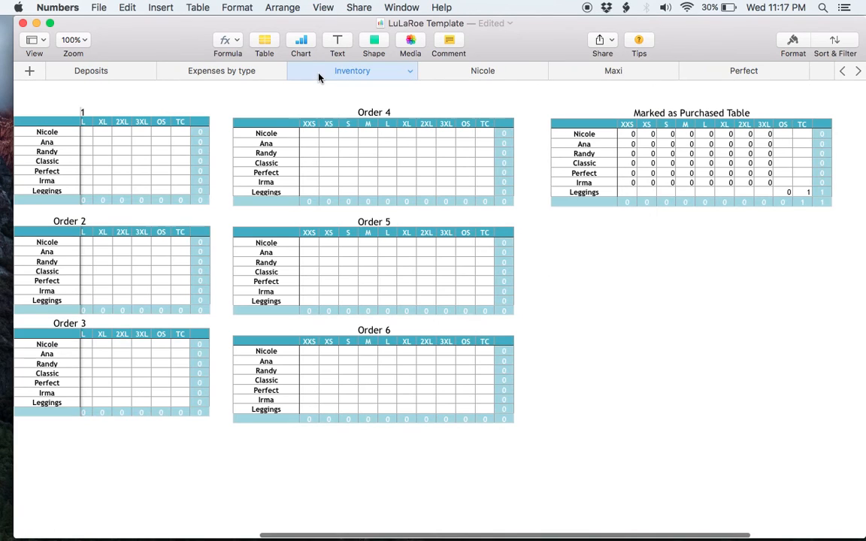
pyautogui.hscroll(-10, 201, 128)
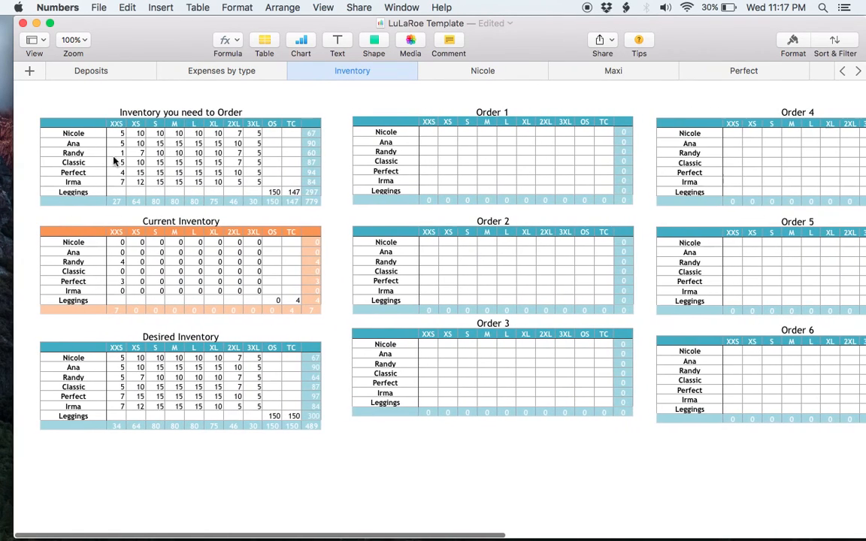
pyautogui.click(72, 145)
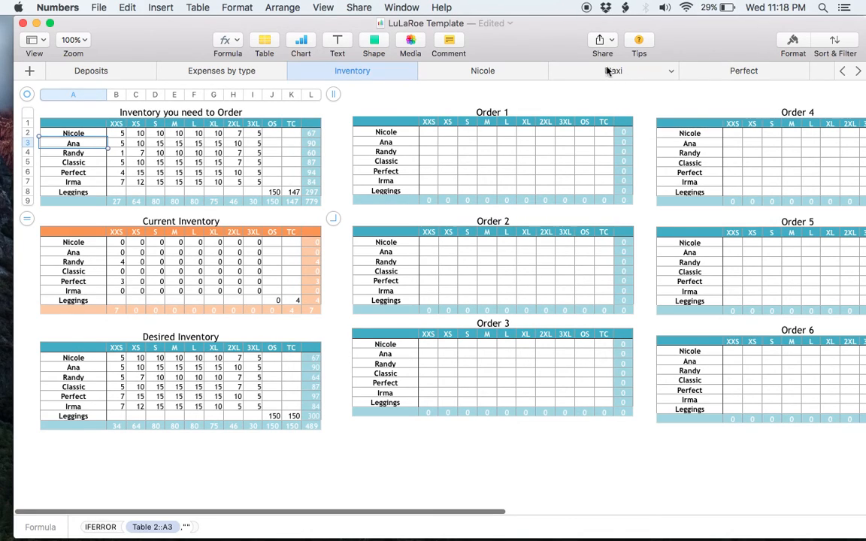
pyautogui.click(671, 70)
pyautogui.click(651, 102)
pyautogui.write('Ana')
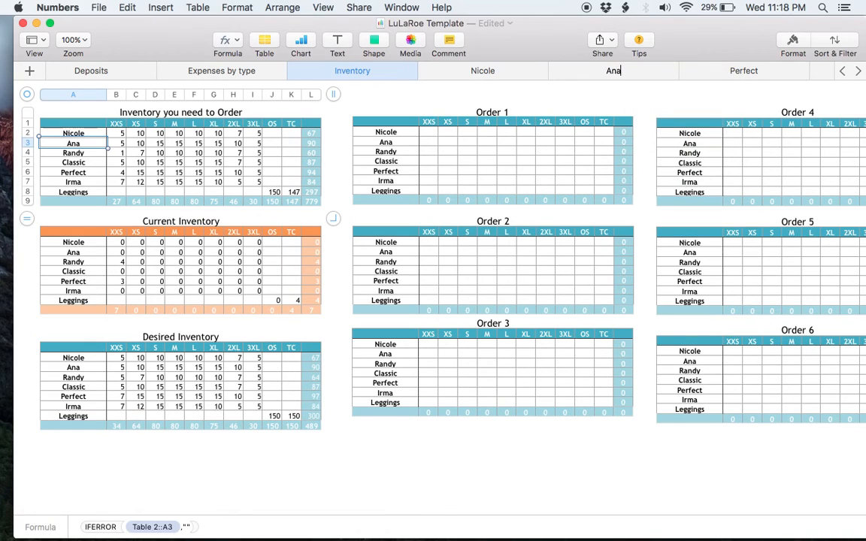
pyautogui.click(644, 70)
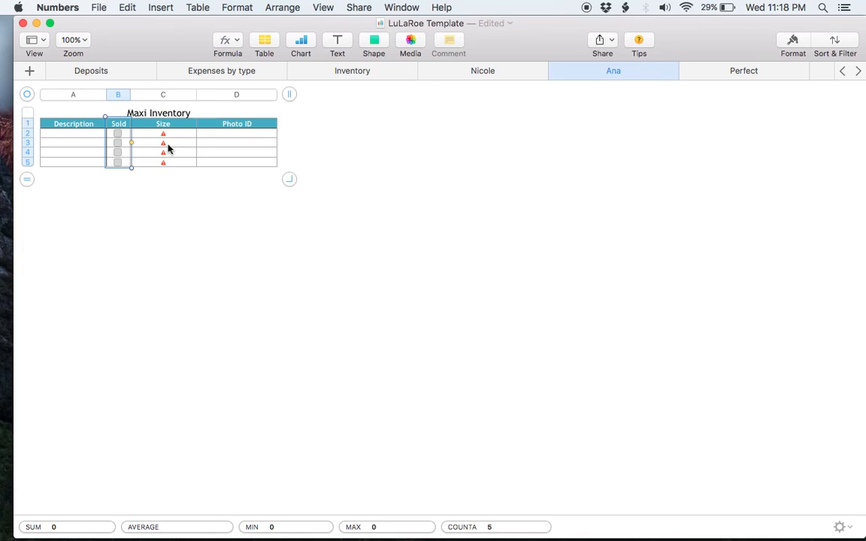
# - Retitle the Maxi Inventory table to Ana Inventory
pyautogui.click(137, 112)
pyautogui.doubleClick(138, 113)
pyautogui.write('Ana')
pyautogui.press('Return')
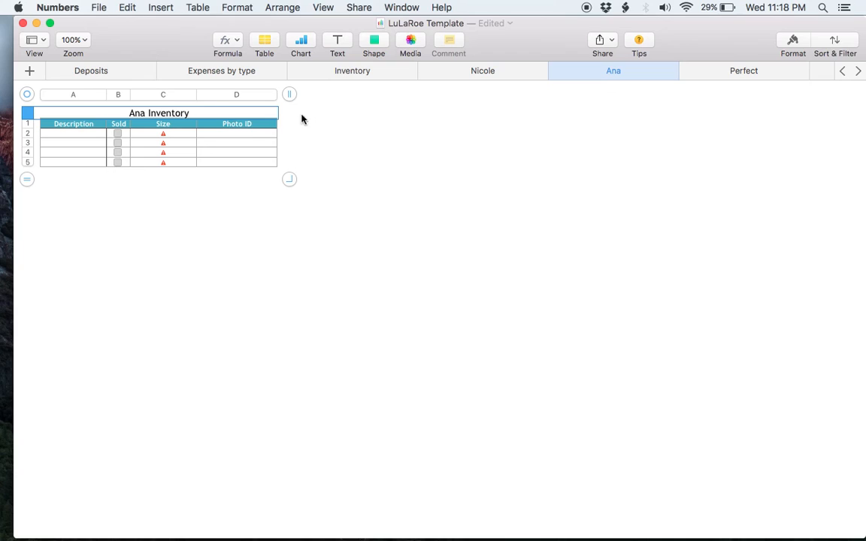
# - Enter Maxi_01231241231.jpg as the first Photo ID in row 2
pyautogui.click(241, 133)
pyautogui.write('Maxi_0')
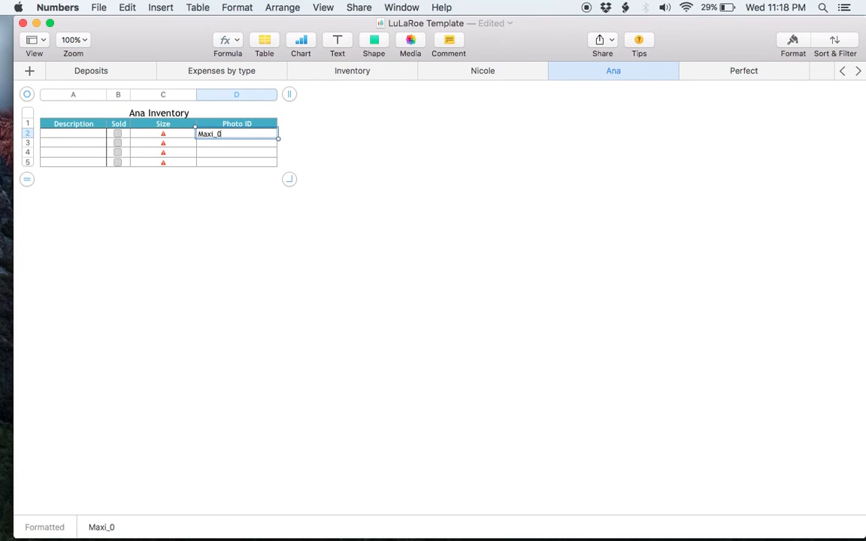
pyautogui.write('1231241231.jpg')
pyautogui.press('Return')
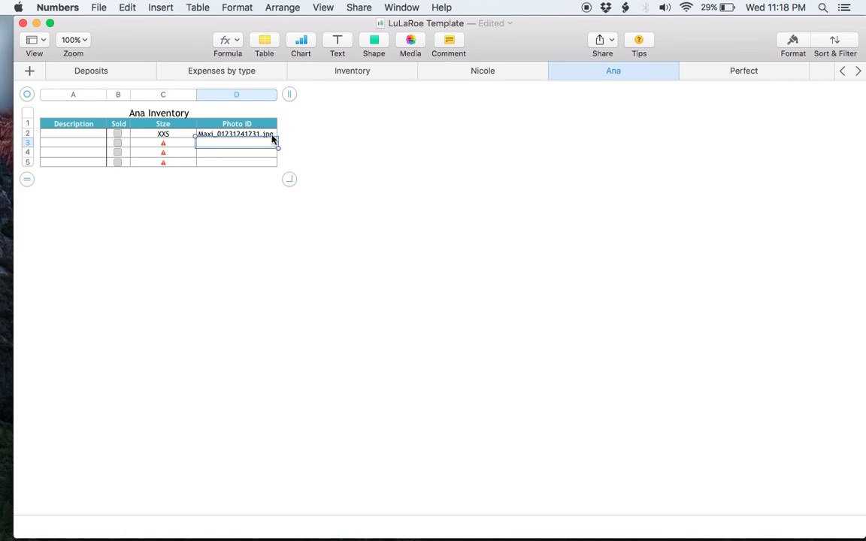